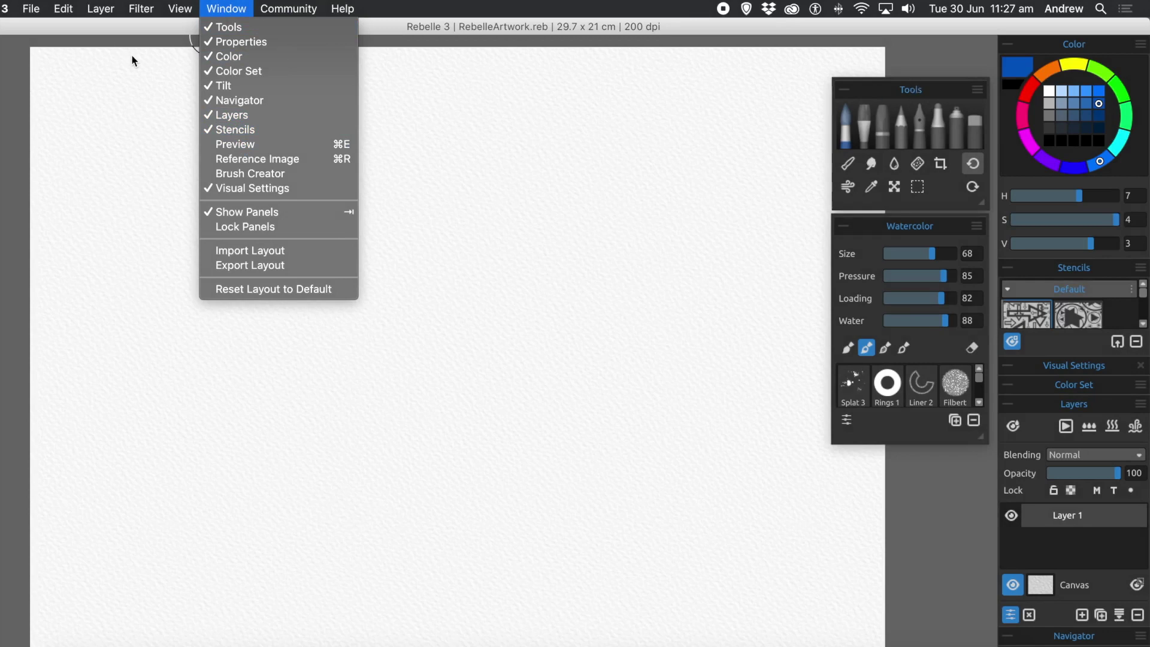
Dismiss the Window menu and drag the Stencils panel out of the right dock to float it.
left_click(577, 27)
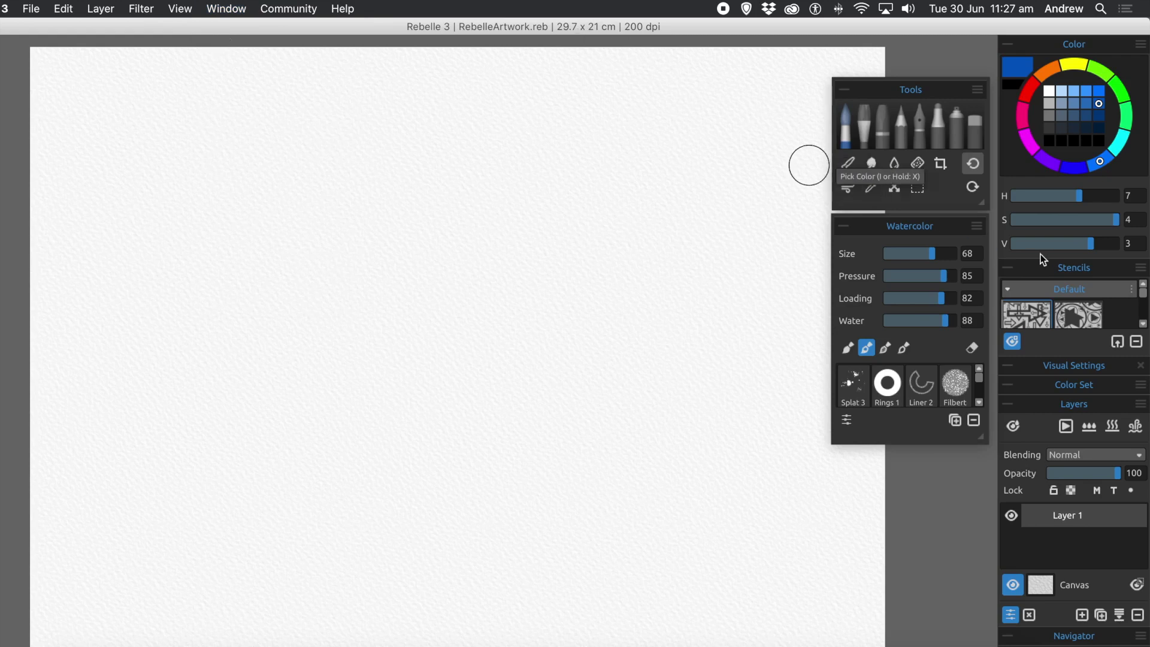
left_click_drag(1056, 267, 679, 231)
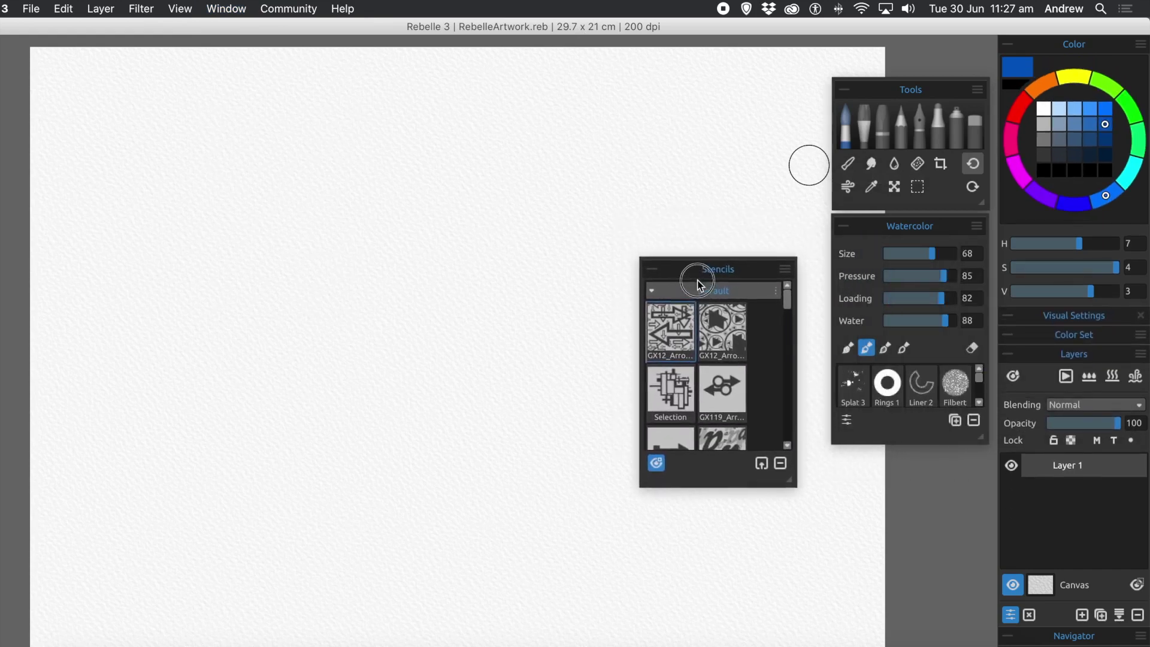
Move the floating Stencils panel lower and choose Create Stencil from Image File from its menu.
left_click_drag(680, 227, 699, 283)
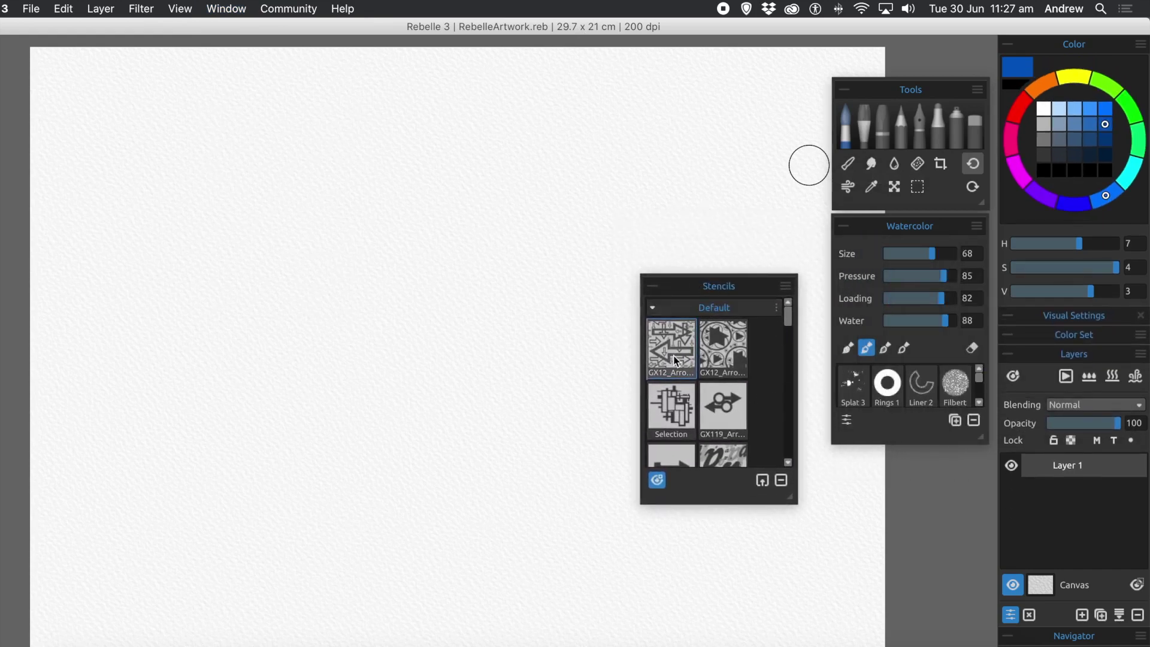
left_click(786, 288)
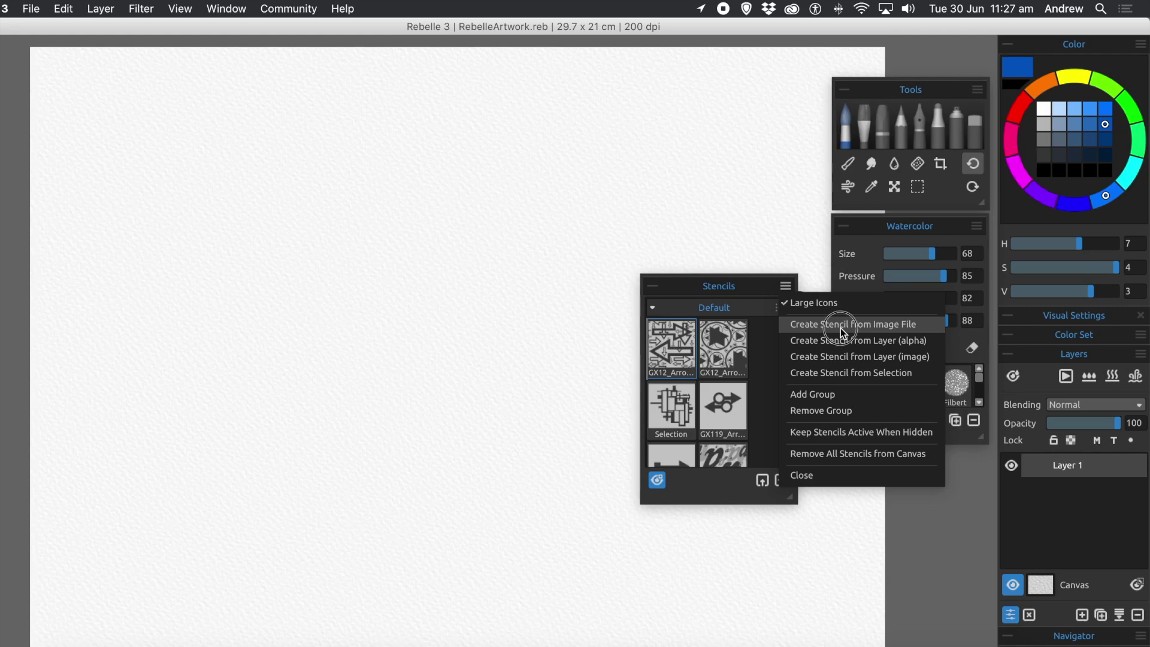
left_click(840, 328)
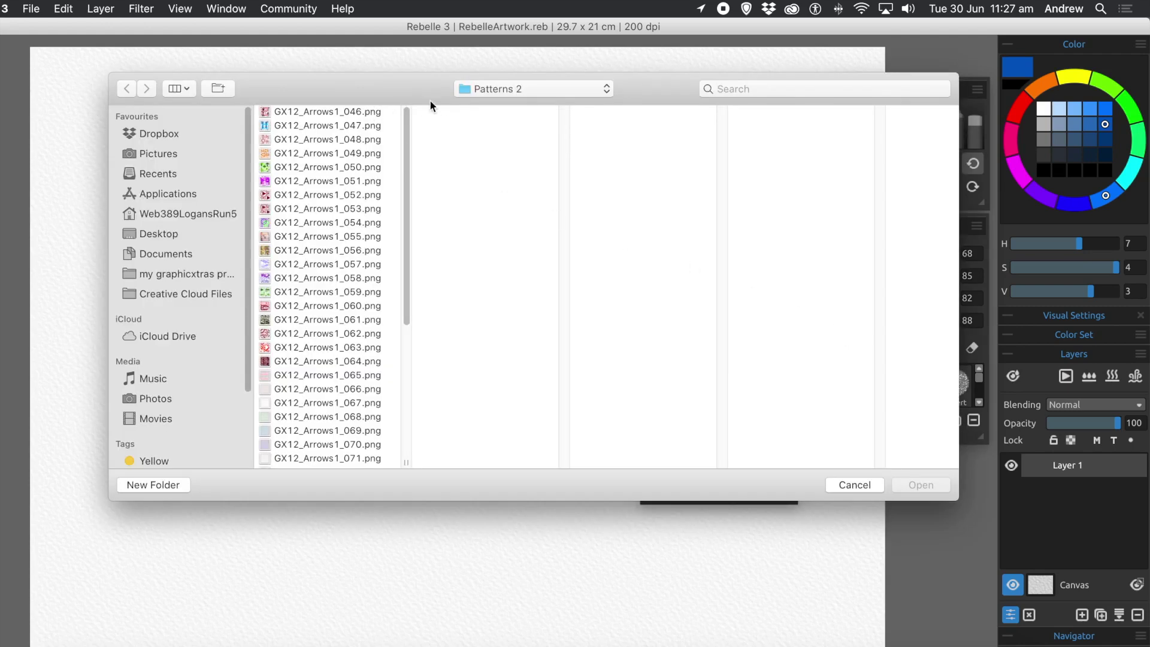
Preview the Patterns 2 arrow images and import GX12_Arrows1_047.png as a new stencil.
left_click(331, 239)
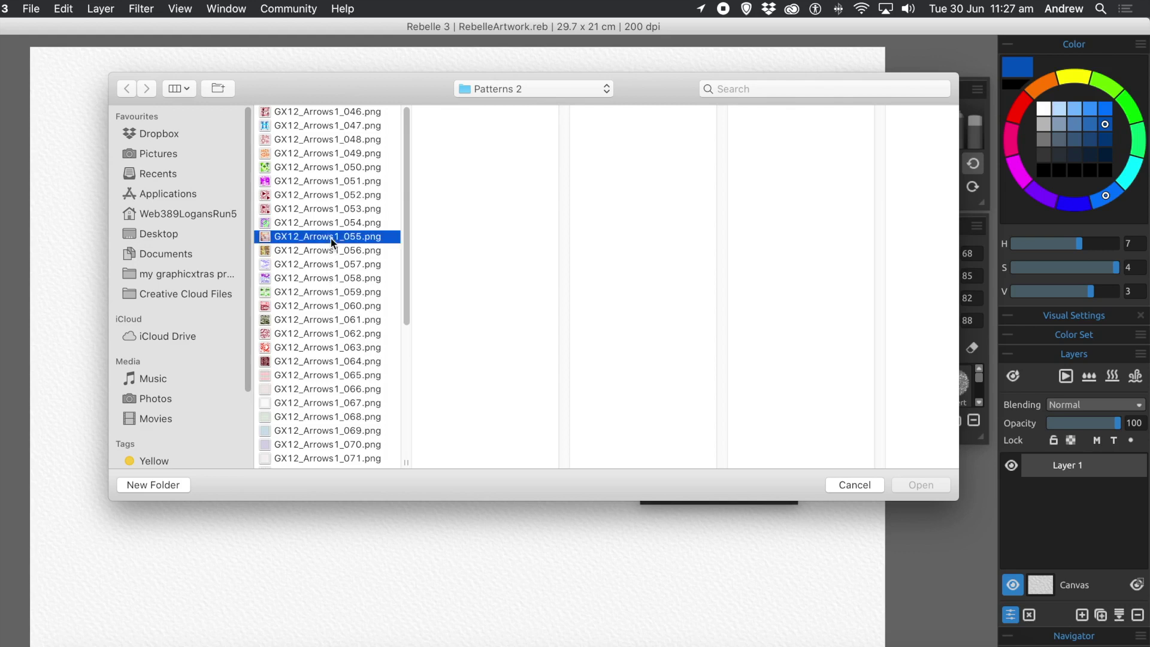
left_click(326, 179)
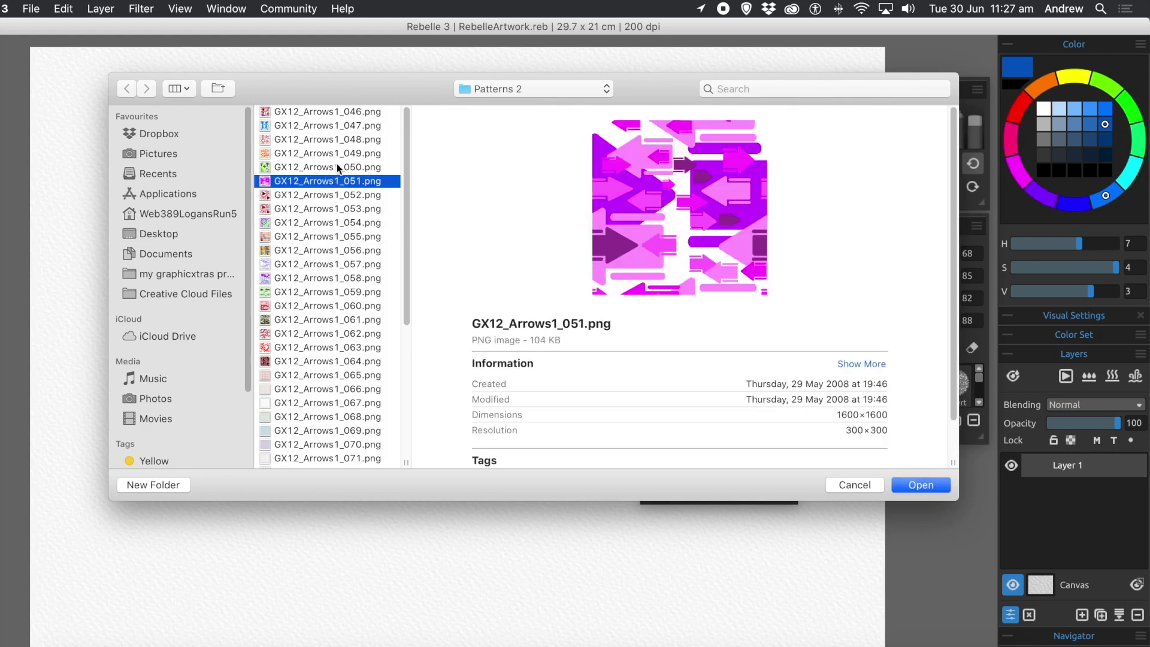
left_click(296, 144)
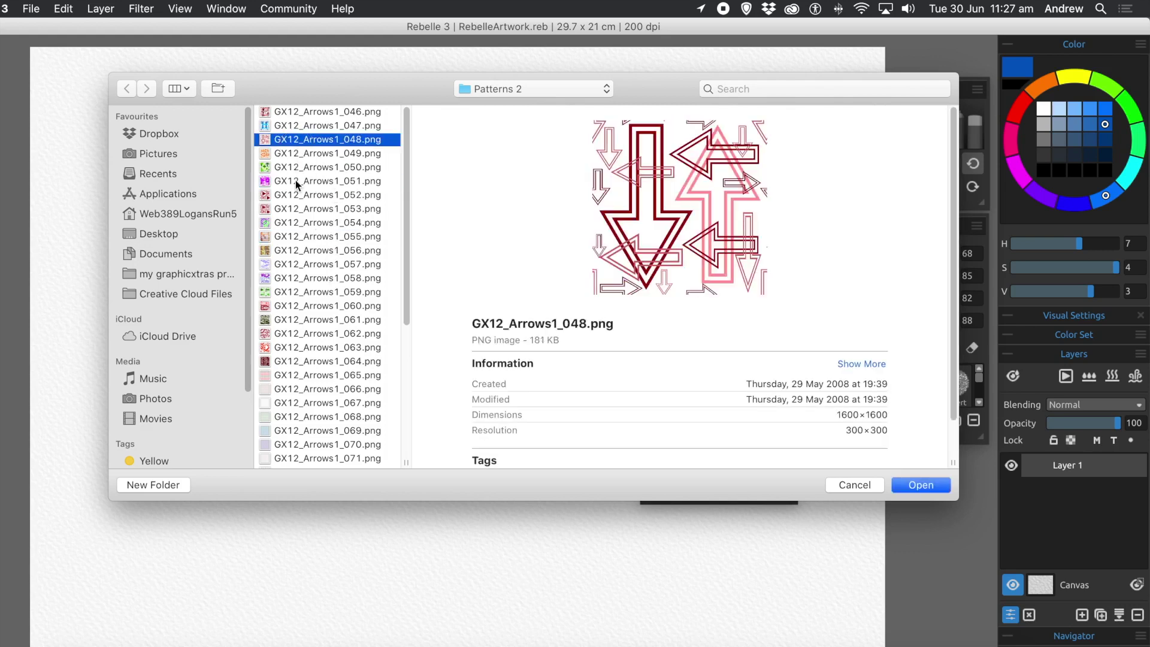
left_click(304, 237)
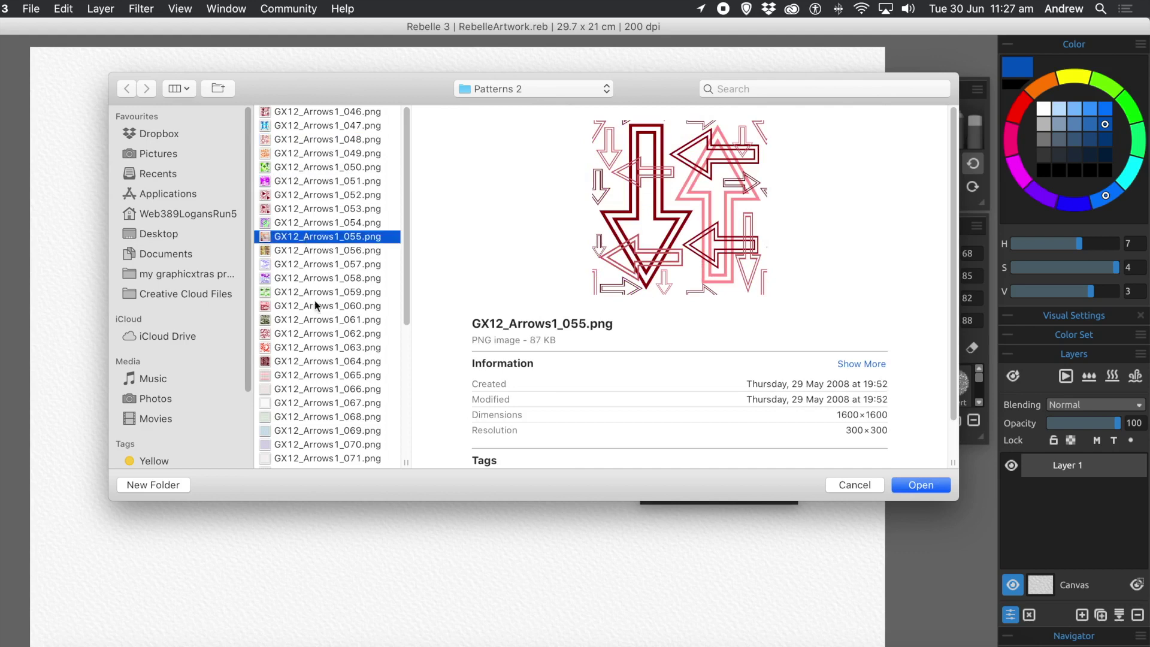
left_click(321, 335)
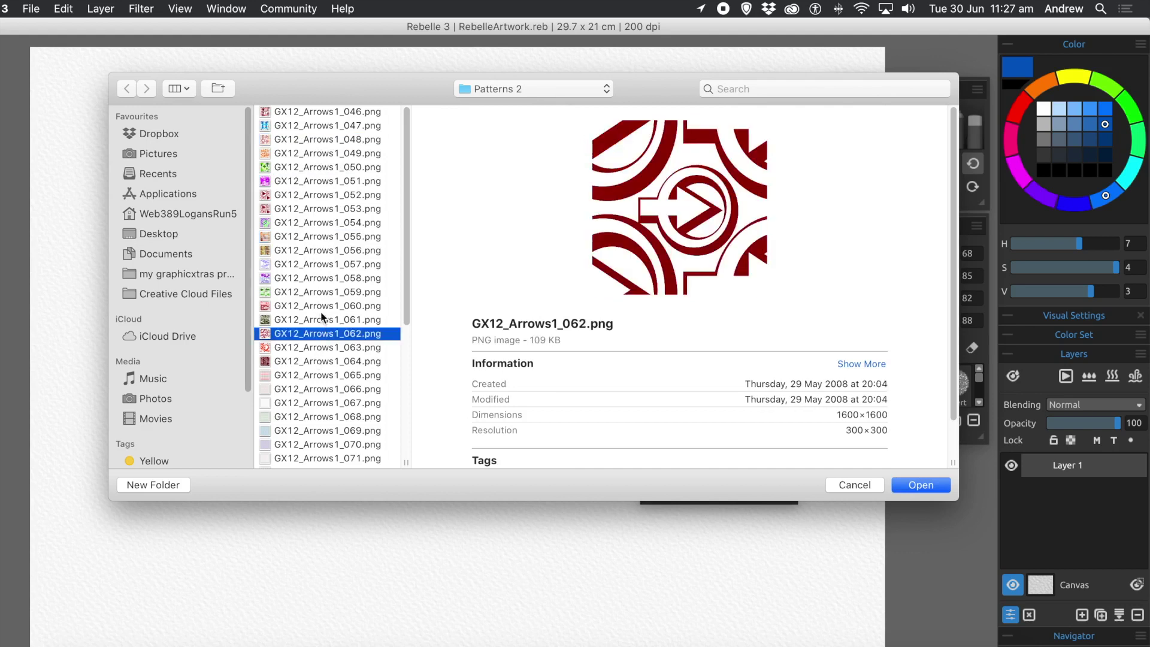
left_click(321, 310)
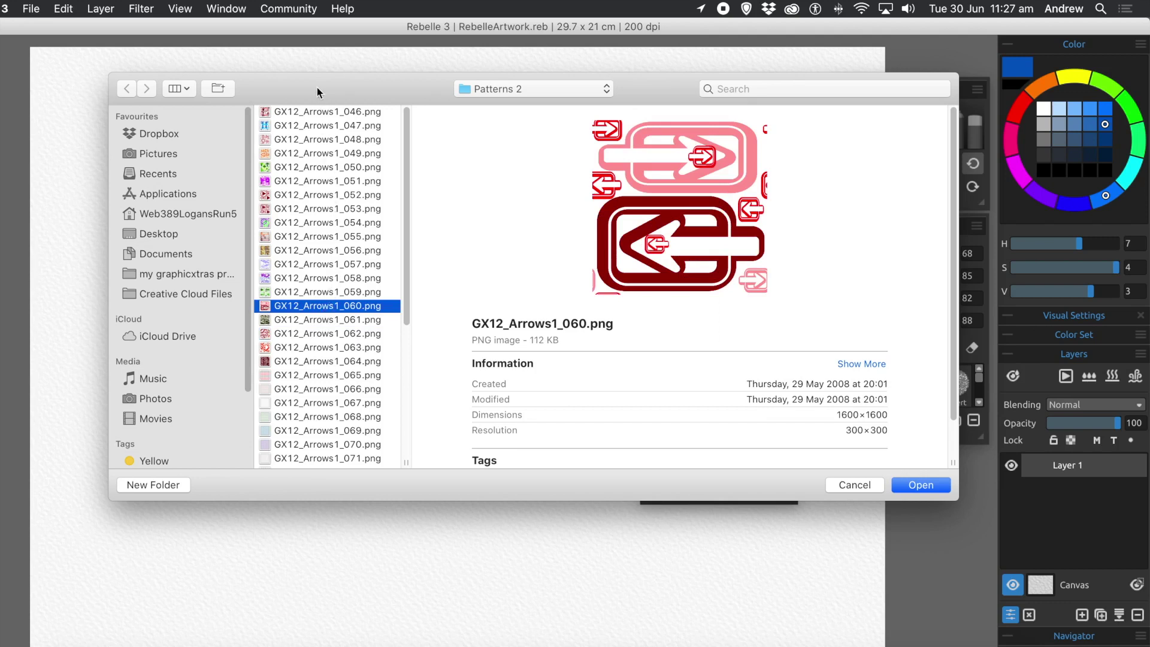
left_click(314, 112)
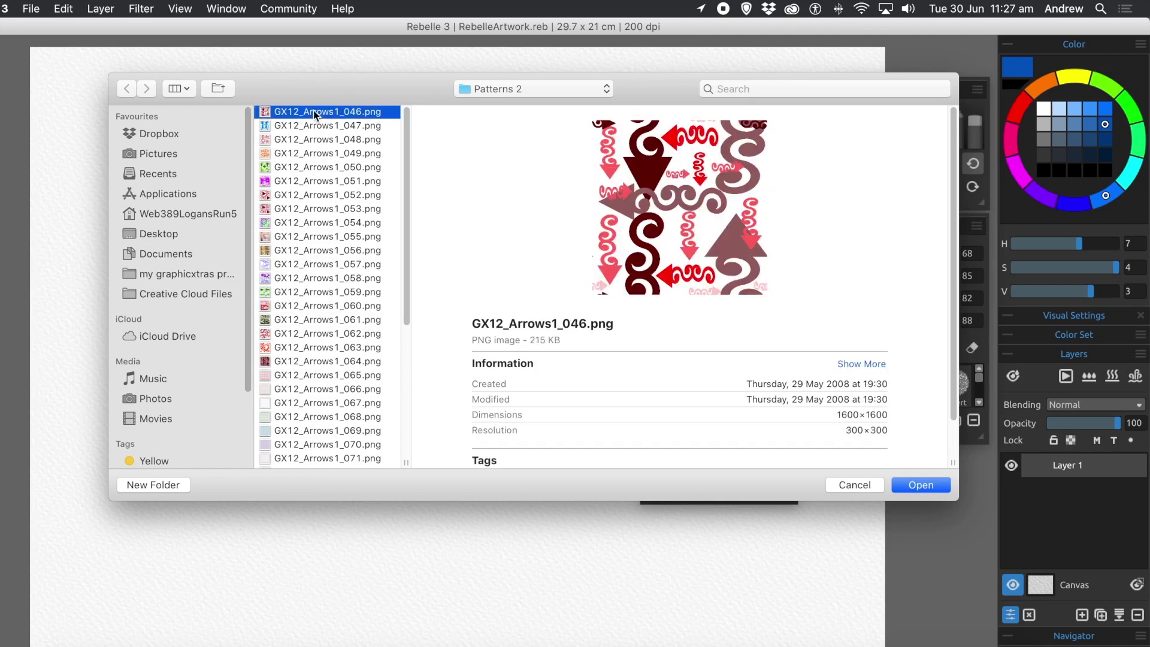
left_click(313, 127)
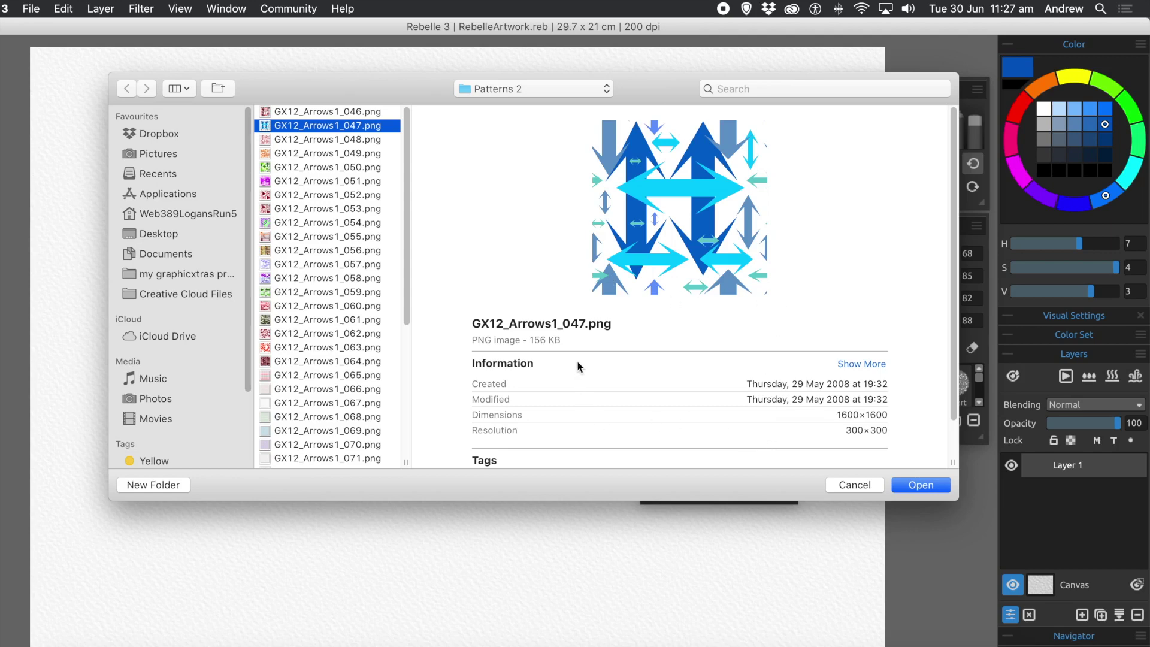
left_click(911, 478)
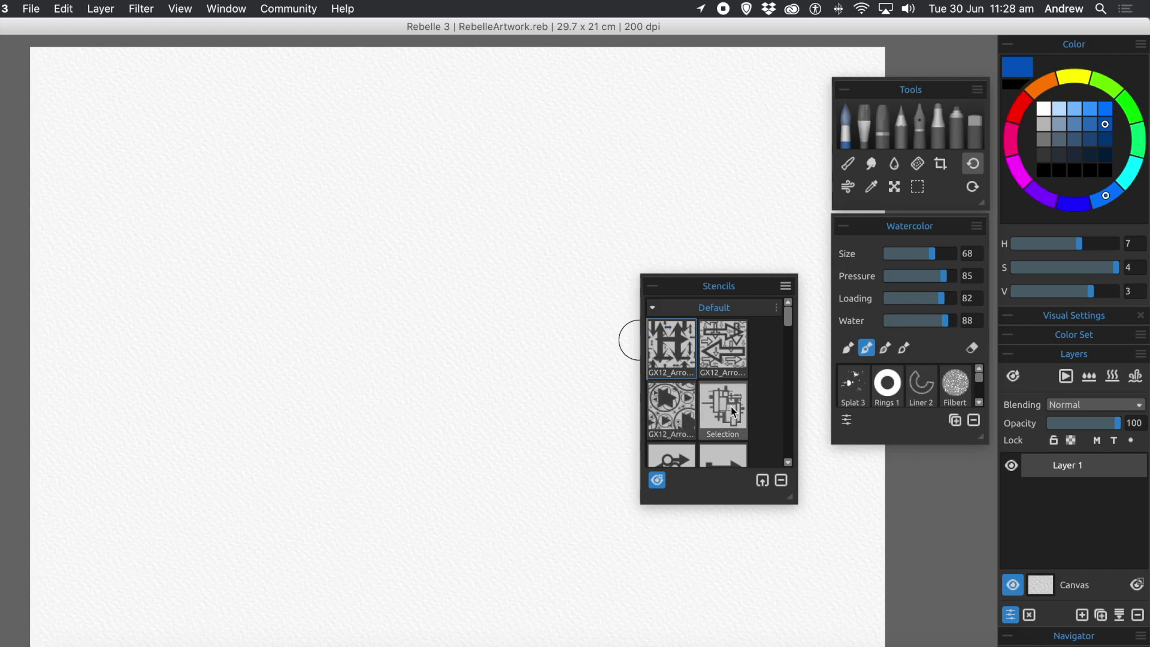
Place the GX12_Arrows stencil on the paper, scale it to a smaller square and shift it left.
left_click_drag(787, 324, 790, 376)
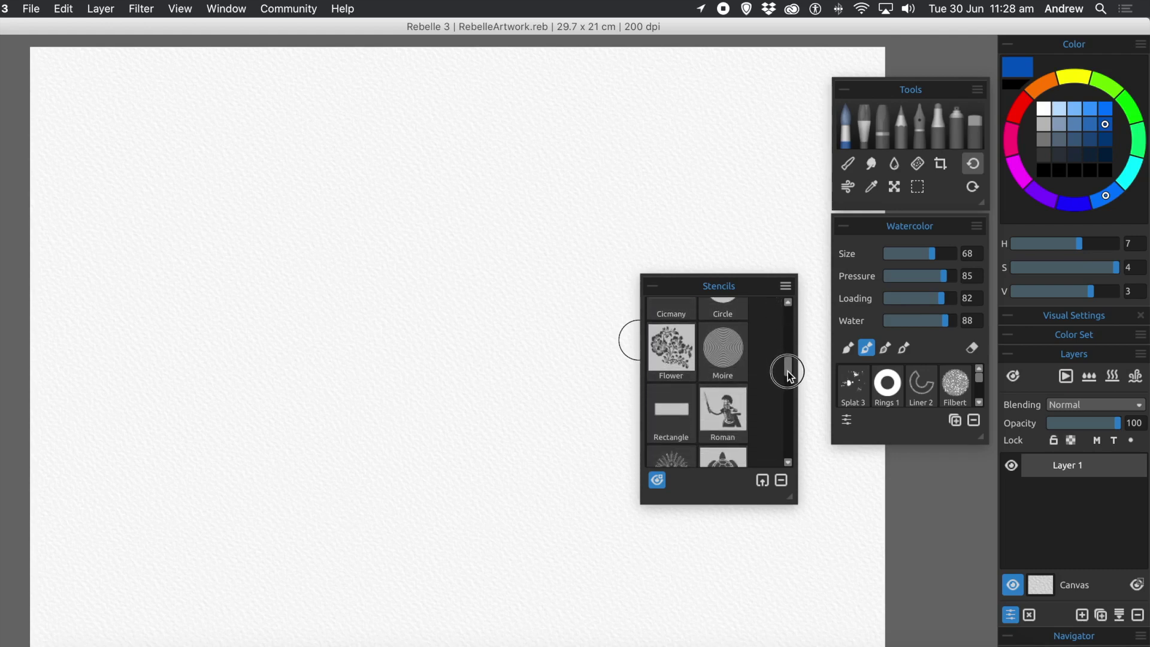
mouse_move(789, 376)
left_mouse_down()
mouse_move(786, 410)
mouse_move(800, 320)
left_mouse_up()
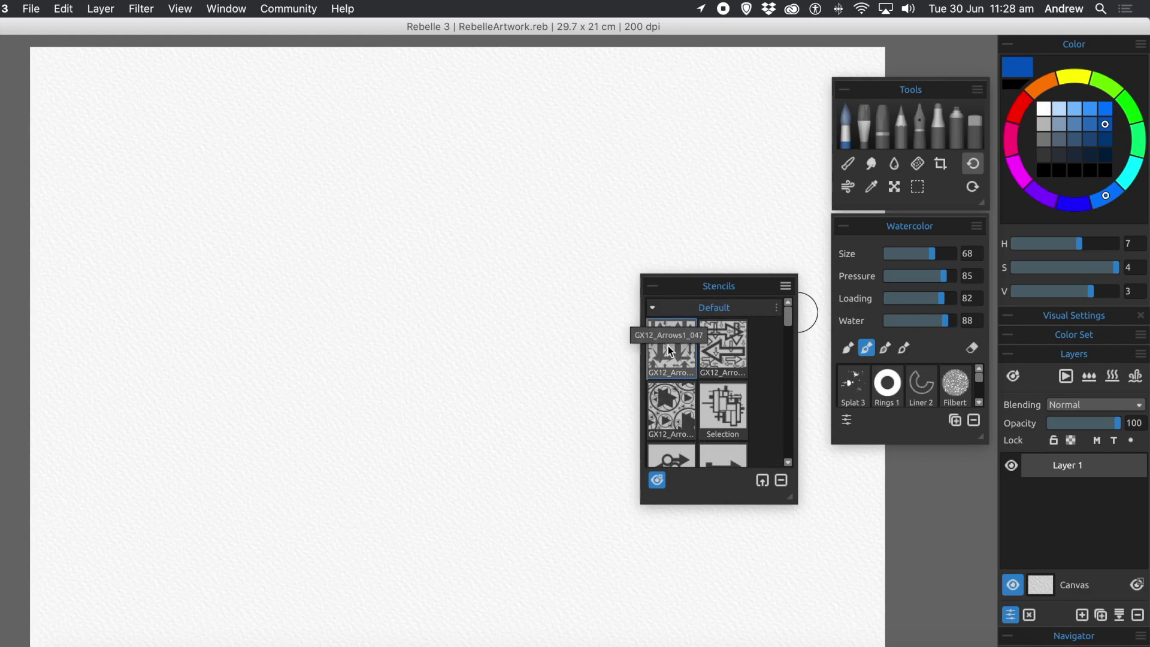
left_click_drag(668, 346, 452, 364)
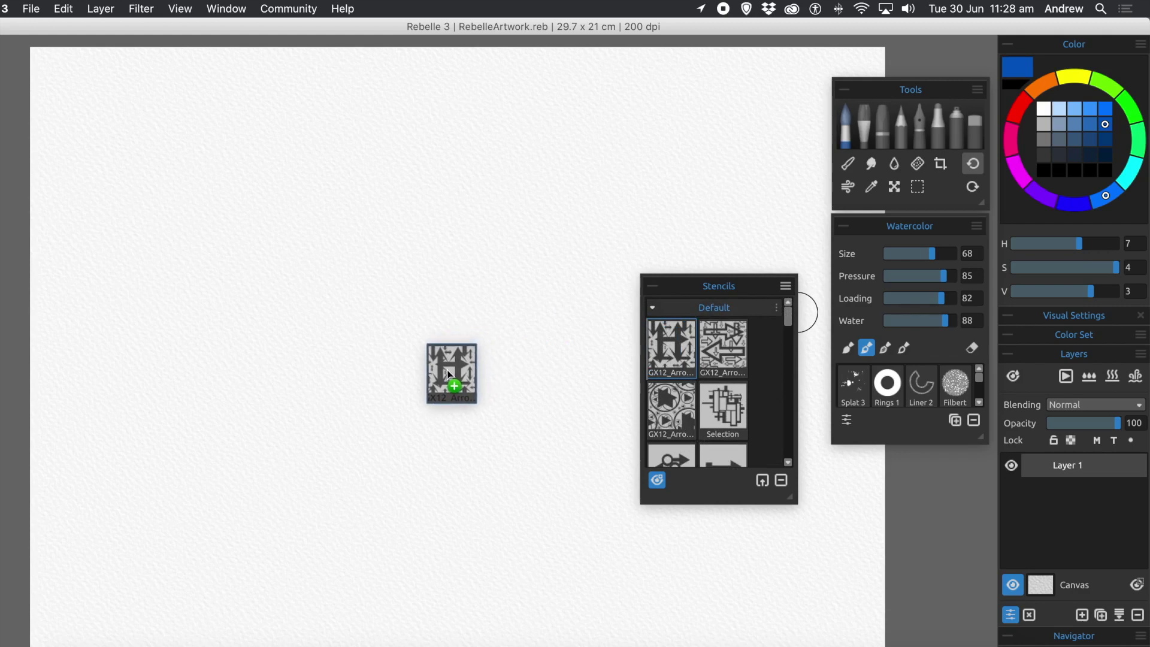
left_click_drag(452, 364, 447, 371)
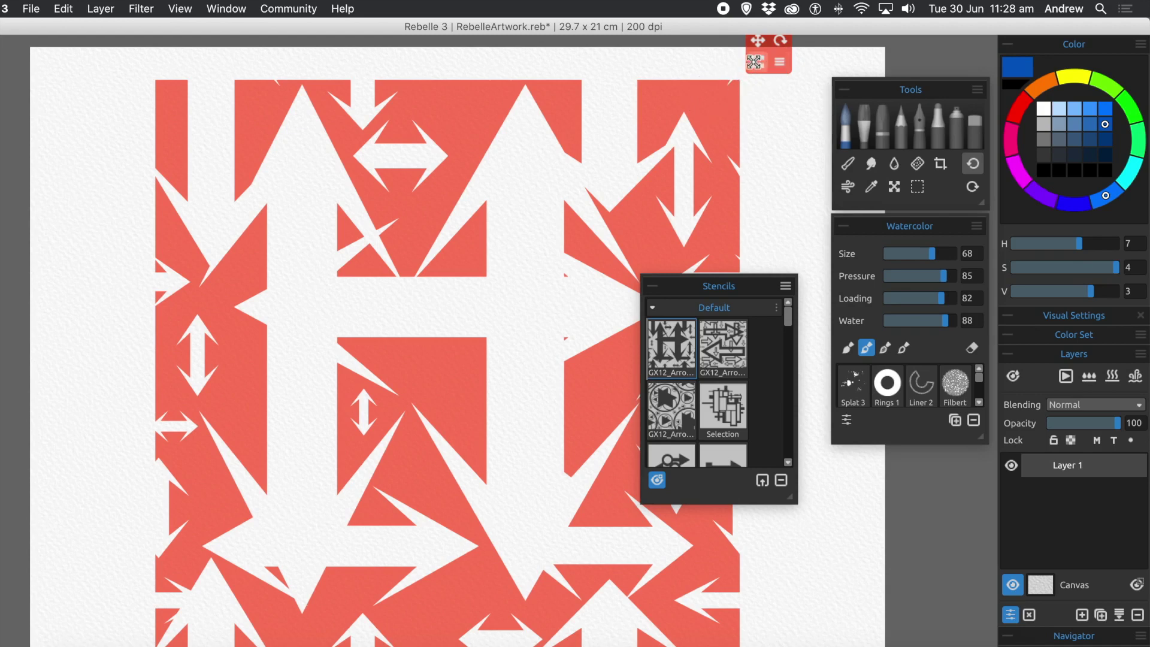
mouse_move(754, 62)
left_mouse_down()
mouse_move(724, 97)
mouse_move(629, 134)
left_mouse_up()
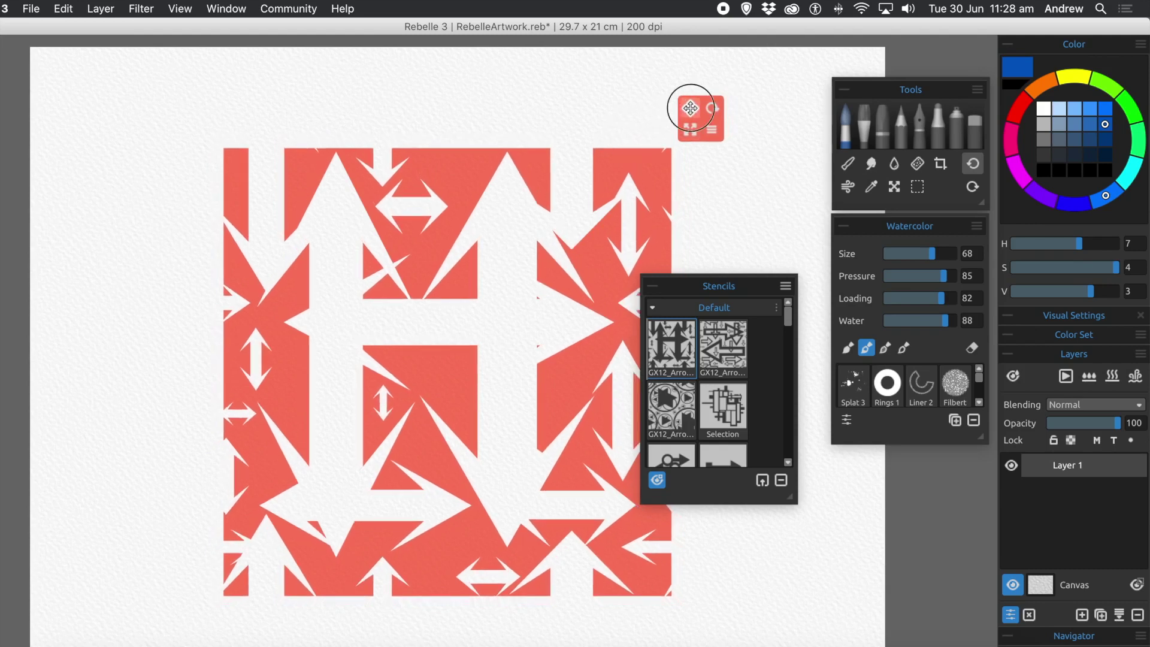
mouse_move(693, 104)
left_mouse_down()
mouse_move(529, 128)
mouse_move(533, 98)
left_mouse_up()
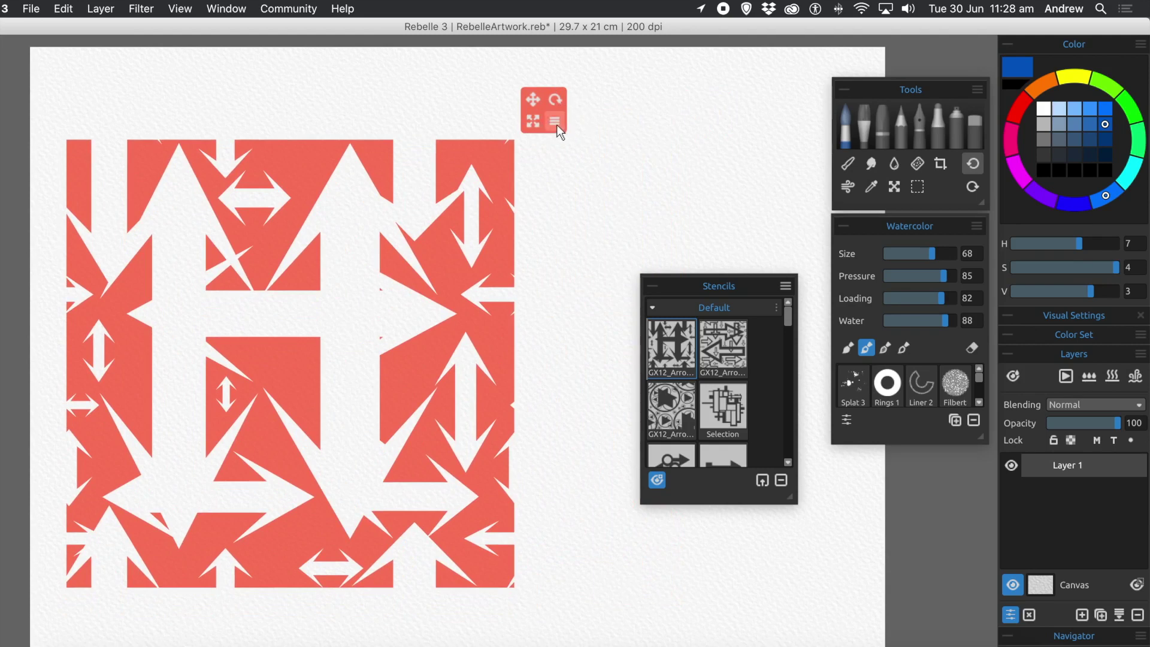
left_click(555, 121)
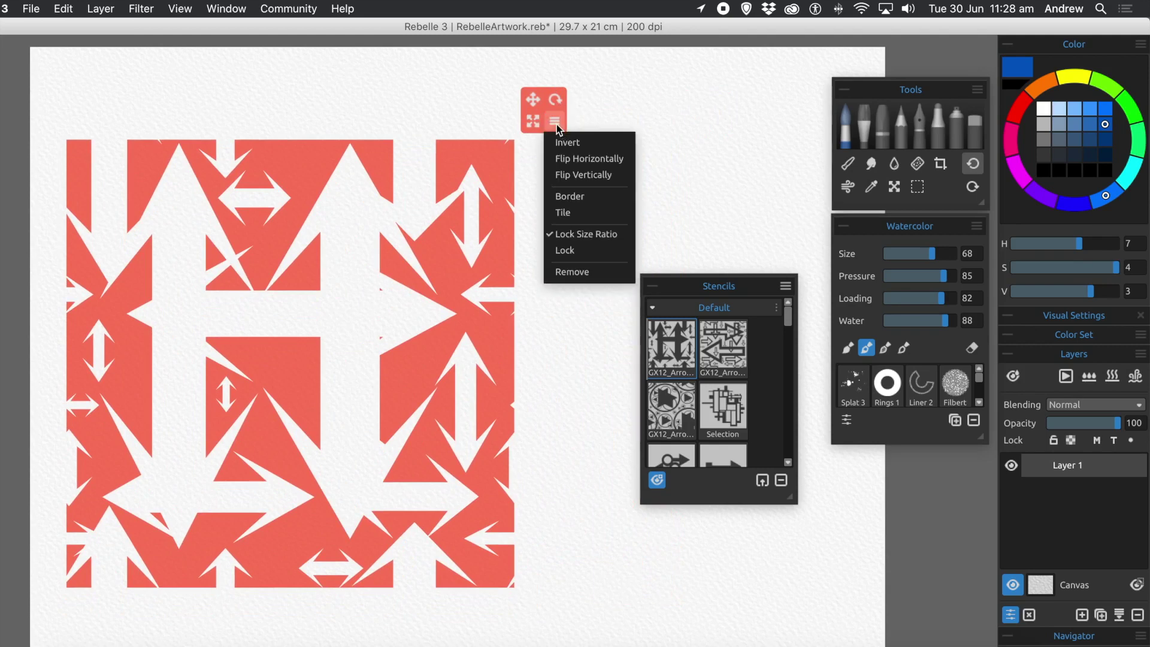
Tile the arrow stencil across the page, resize and reposition the pattern, and brush blue through it.
left_click(575, 217)
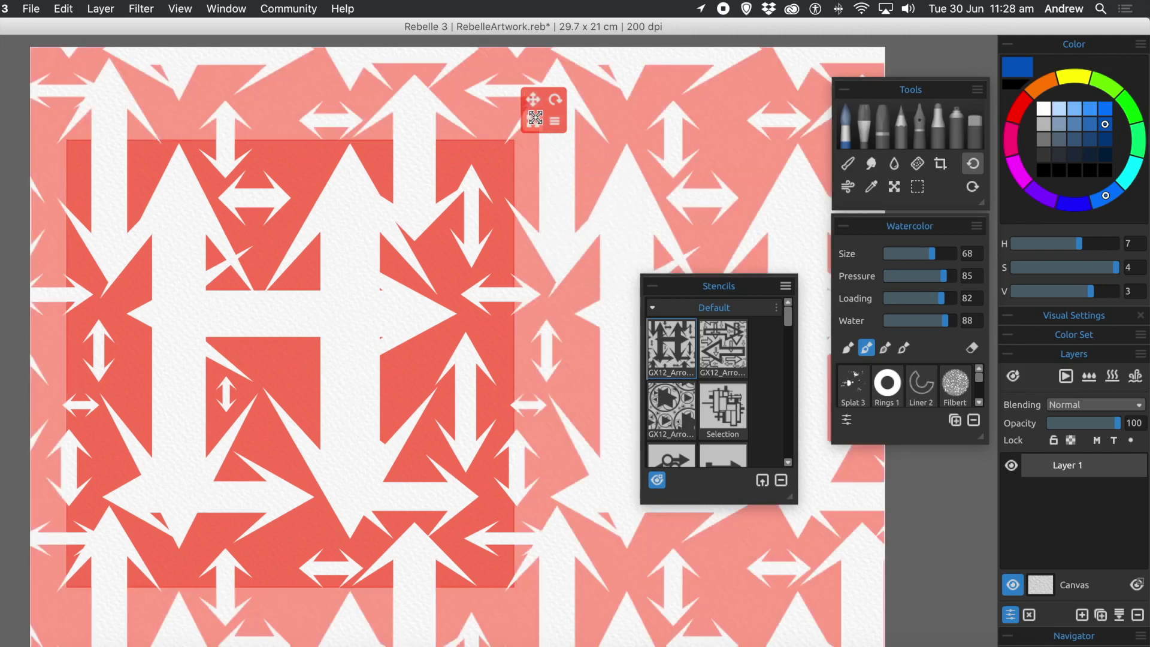
mouse_move(532, 121)
left_mouse_down()
mouse_move(13, 200)
mouse_move(142, 200)
left_mouse_up()
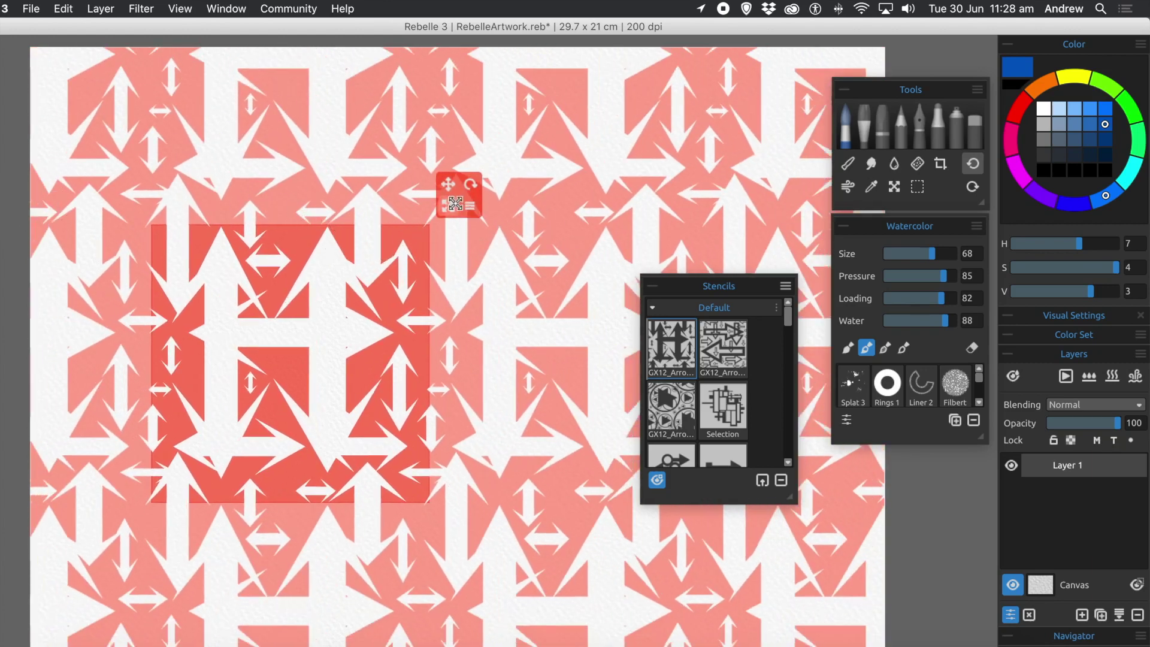
mouse_move(448, 206)
left_mouse_down()
mouse_move(406, 228)
mouse_move(429, 252)
mouse_move(278, 278)
mouse_move(398, 259)
mouse_move(417, 249)
mouse_move(404, 237)
left_mouse_up()
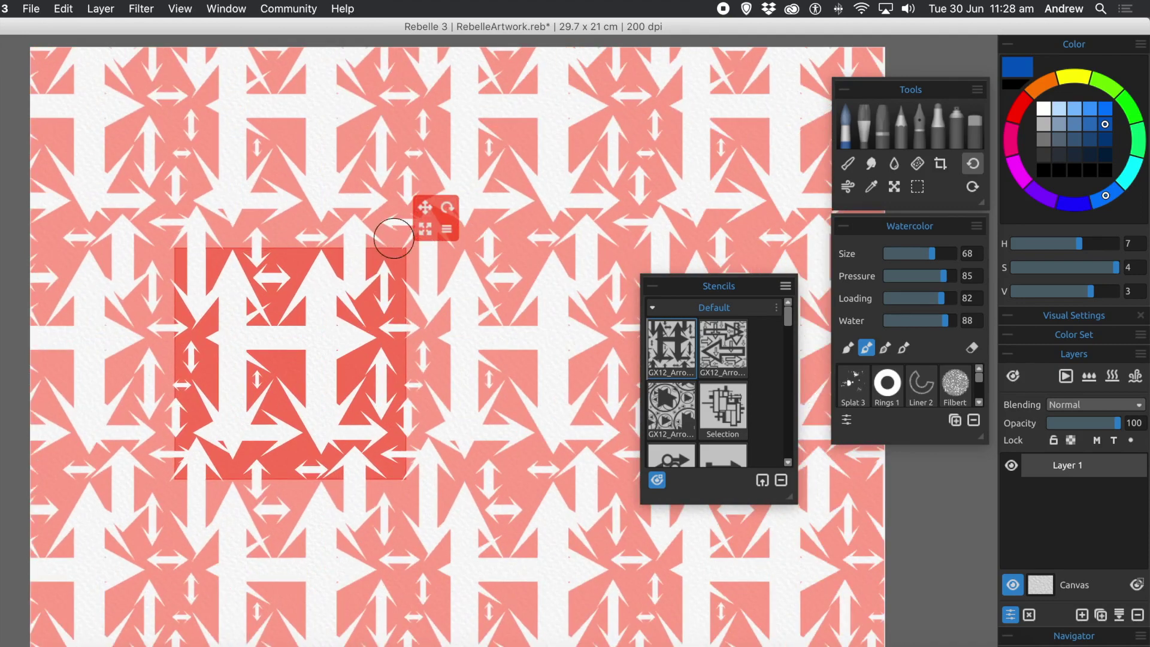
mouse_move(422, 233)
left_mouse_down()
mouse_move(351, 269)
mouse_move(417, 256)
mouse_move(442, 270)
mouse_move(459, 323)
left_mouse_up()
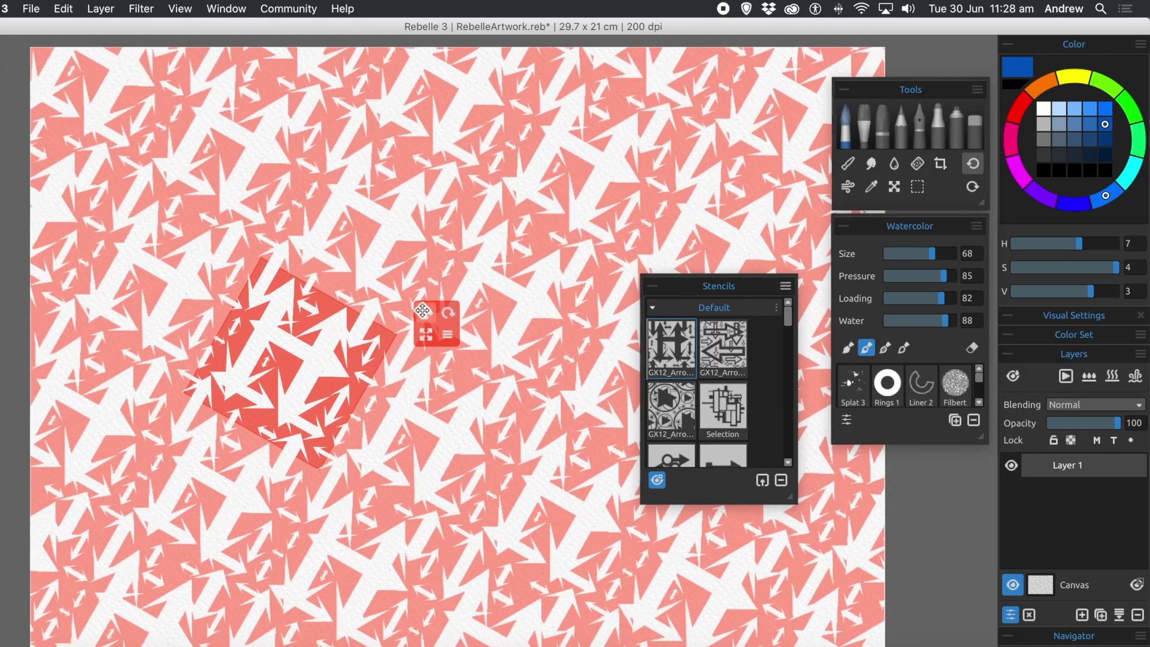
mouse_move(427, 313)
left_mouse_down()
mouse_move(370, 290)
mouse_move(457, 304)
left_mouse_up()
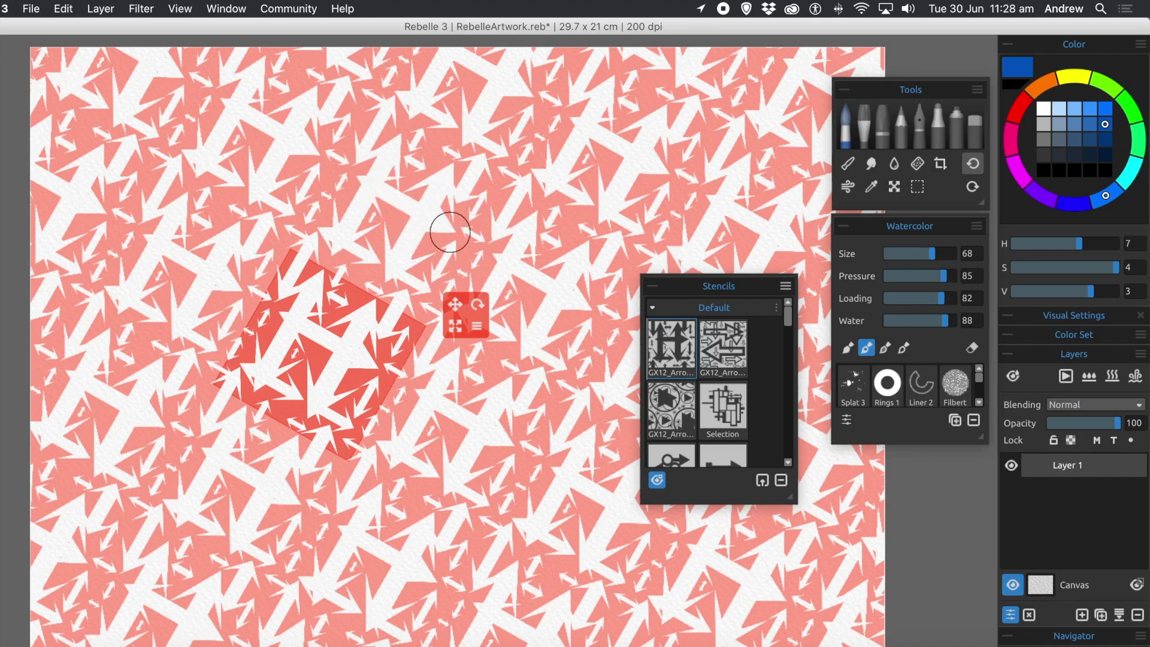
mouse_move(343, 185)
left_mouse_down()
mouse_move(550, 297)
mouse_move(341, 206)
mouse_move(548, 311)
mouse_move(299, 228)
mouse_move(503, 300)
mouse_move(539, 342)
mouse_move(390, 295)
left_mouse_up()
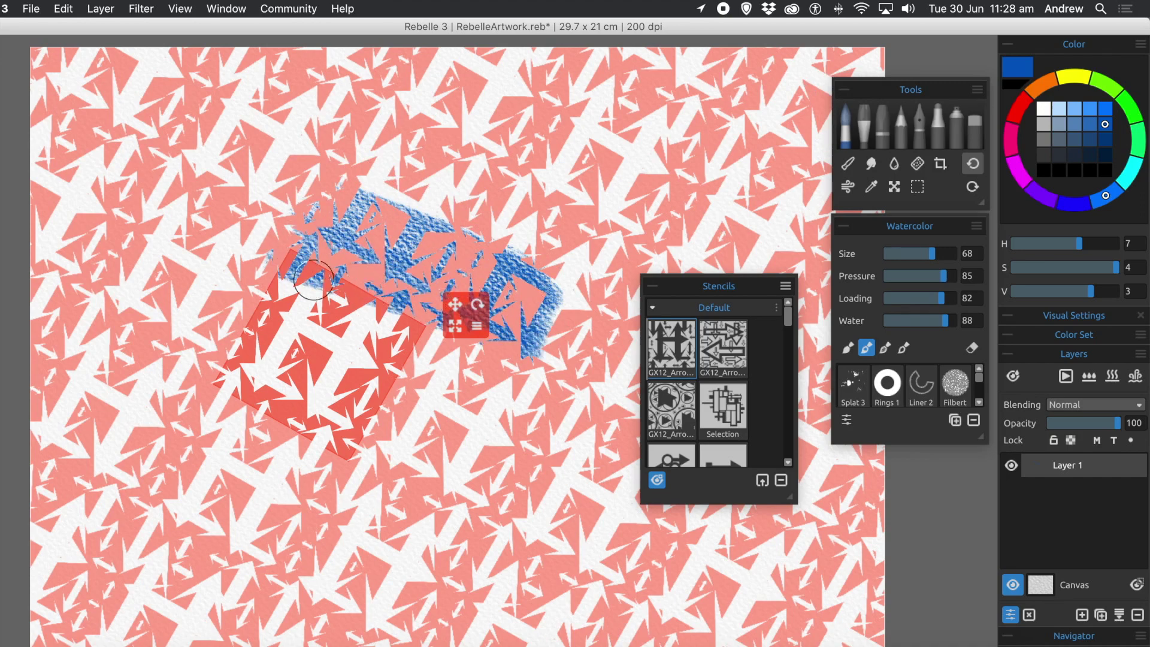
Add more blue, then paint magenta along the top and lower right of the blue area.
mouse_move(313, 279)
left_mouse_down()
mouse_move(527, 371)
mouse_move(551, 397)
mouse_move(277, 317)
mouse_move(528, 401)
mouse_move(531, 418)
mouse_move(221, 346)
mouse_move(485, 432)
mouse_move(270, 383)
mouse_move(179, 390)
mouse_move(272, 430)
mouse_move(221, 426)
mouse_move(218, 437)
mouse_move(365, 497)
mouse_move(180, 492)
mouse_move(197, 516)
mouse_move(431, 545)
mouse_move(367, 580)
mouse_move(252, 560)
mouse_move(258, 506)
mouse_move(232, 430)
left_mouse_up()
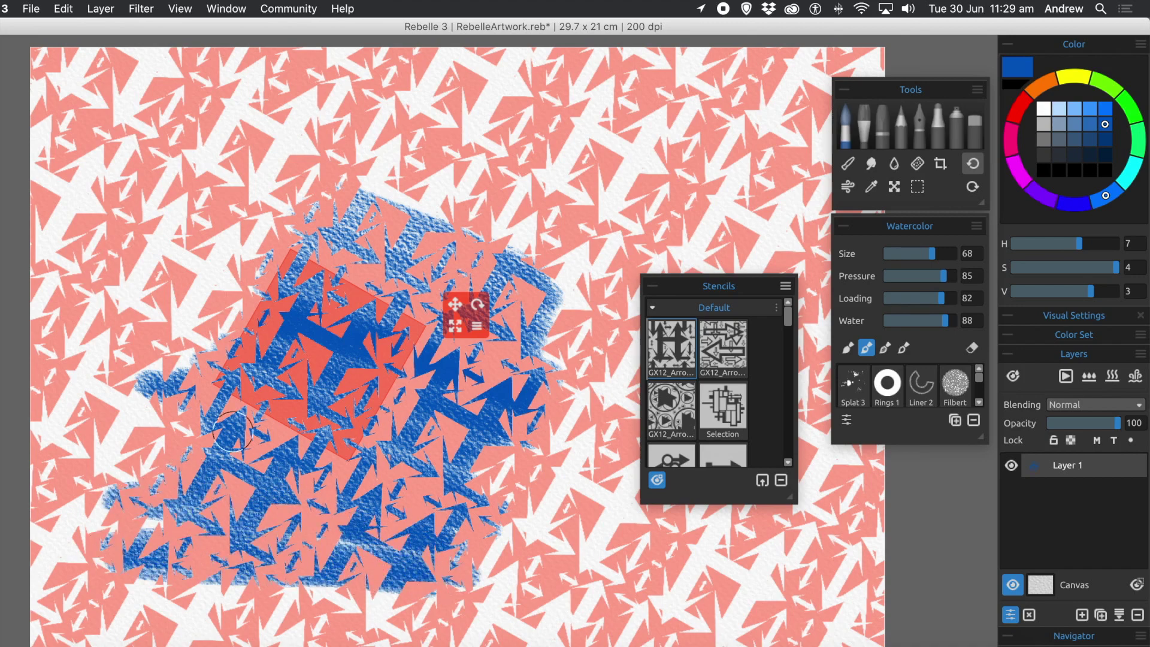
left_click(1017, 170)
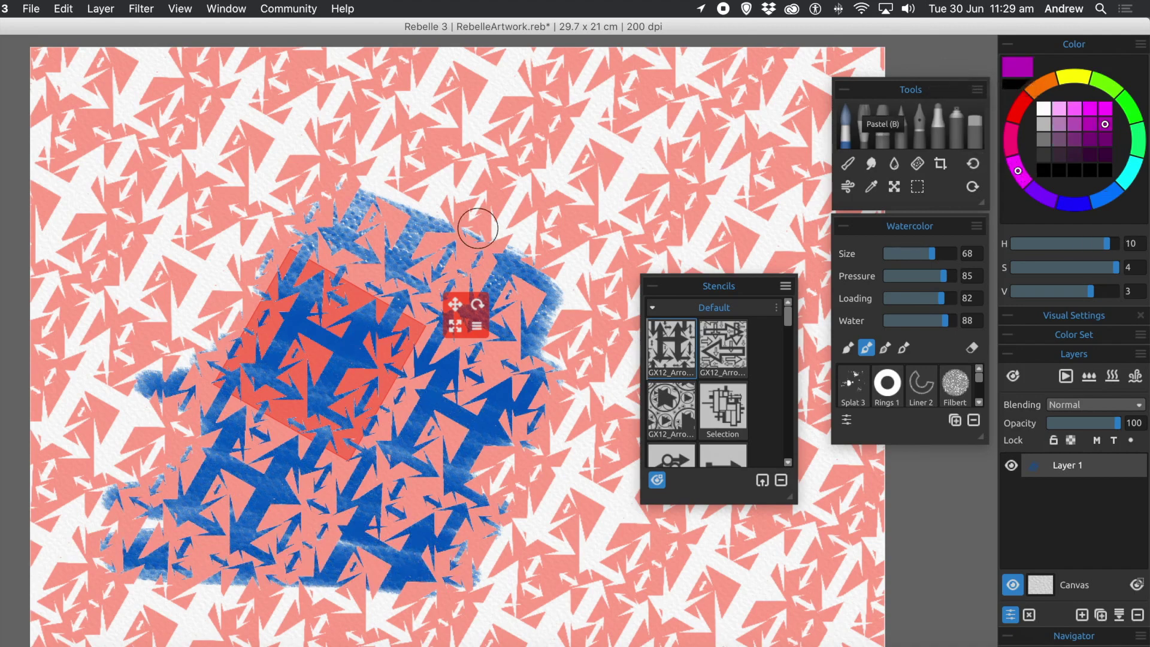
mouse_move(302, 171)
left_mouse_down()
mouse_move(522, 228)
mouse_move(377, 162)
mouse_move(563, 222)
mouse_move(252, 221)
mouse_move(174, 245)
mouse_move(299, 285)
mouse_move(301, 324)
mouse_move(159, 308)
mouse_move(275, 396)
mouse_move(165, 388)
left_mouse_up()
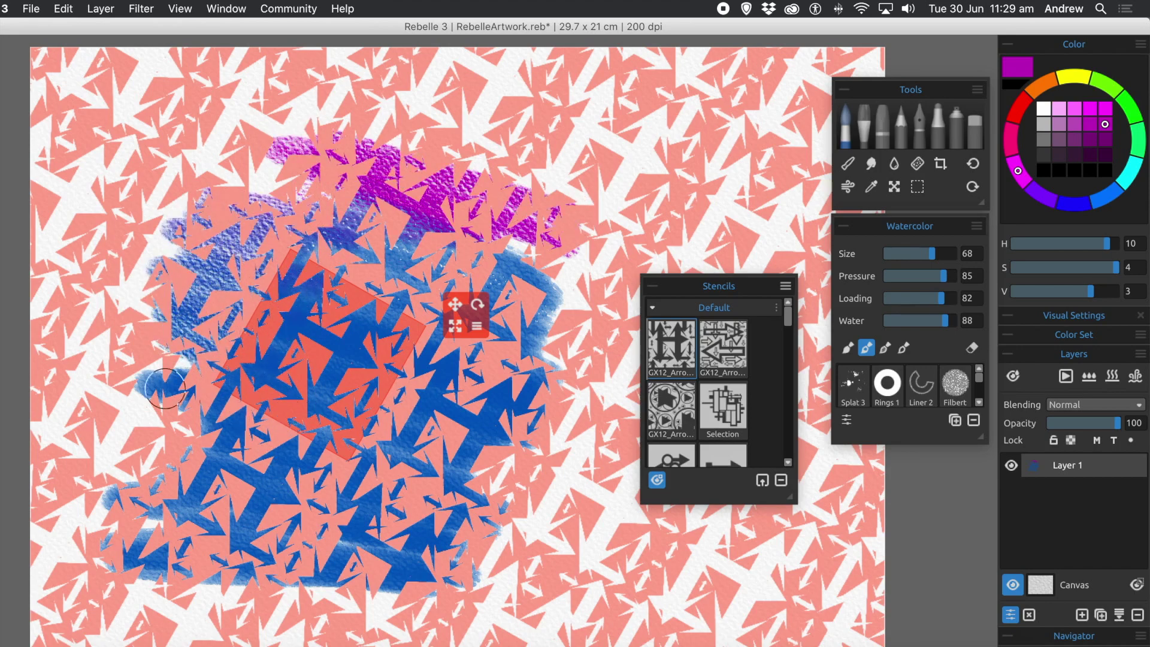
mouse_move(492, 497)
left_mouse_down()
mouse_move(706, 540)
mouse_move(599, 479)
mouse_move(674, 572)
left_mouse_up()
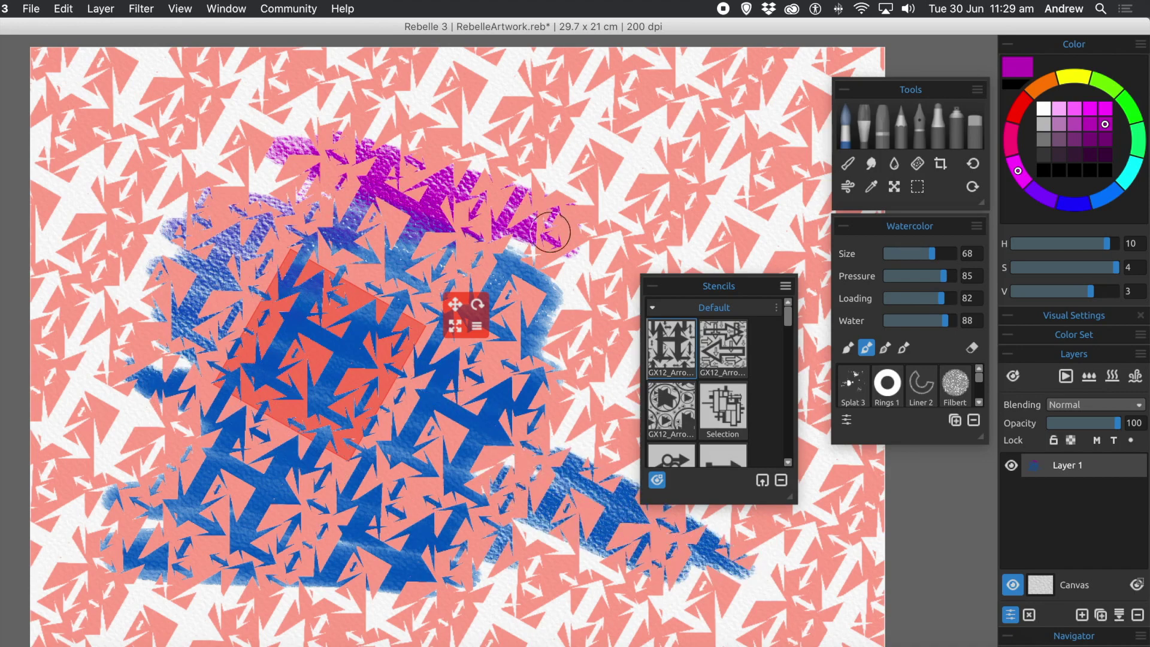
mouse_move(551, 233)
left_mouse_down()
mouse_move(616, 321)
mouse_move(606, 342)
mouse_move(659, 383)
mouse_move(529, 309)
mouse_move(635, 356)
mouse_move(617, 389)
mouse_move(665, 446)
mouse_move(662, 500)
mouse_move(503, 480)
mouse_move(599, 569)
mouse_move(473, 548)
left_mouse_up()
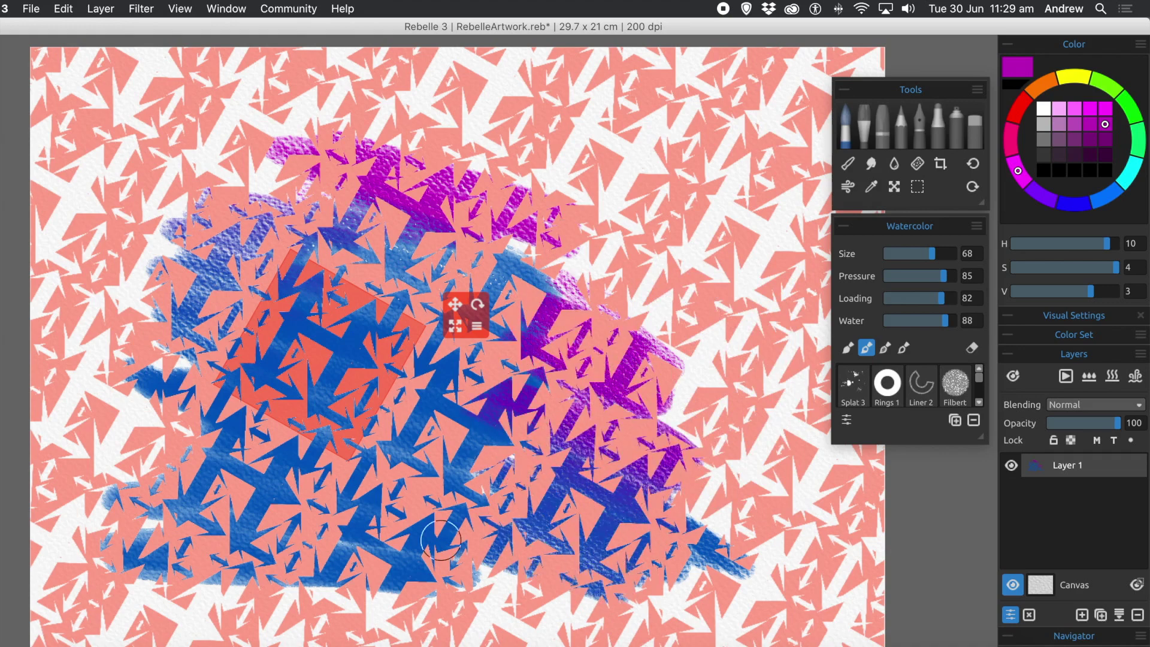
Bring the stencils panel back and paint purple across the upper area and right side.
key("s")
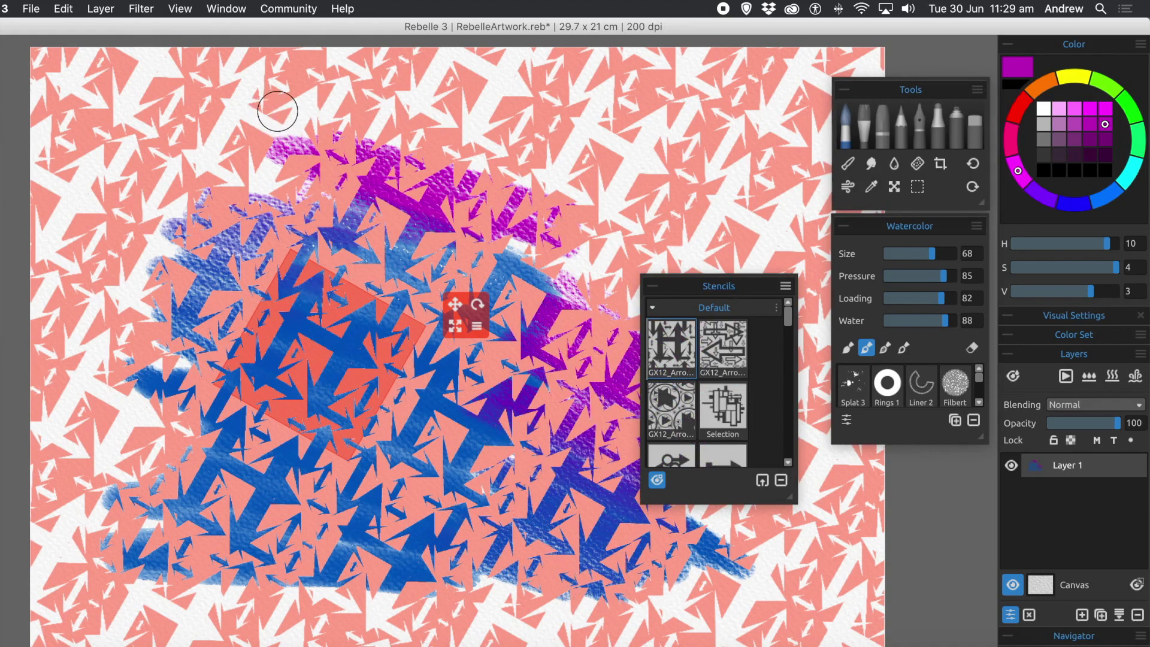
mouse_move(277, 111)
left_mouse_down()
mouse_move(420, 117)
mouse_move(221, 131)
mouse_move(156, 177)
left_mouse_up()
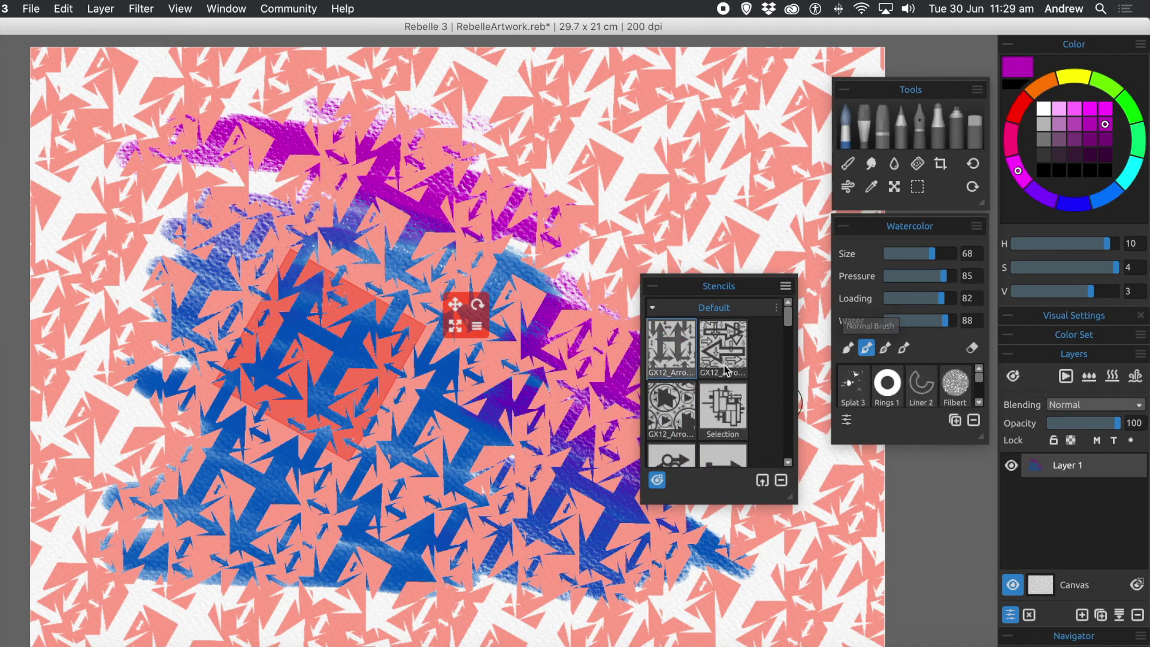
left_click_drag(601, 379, 570, 307)
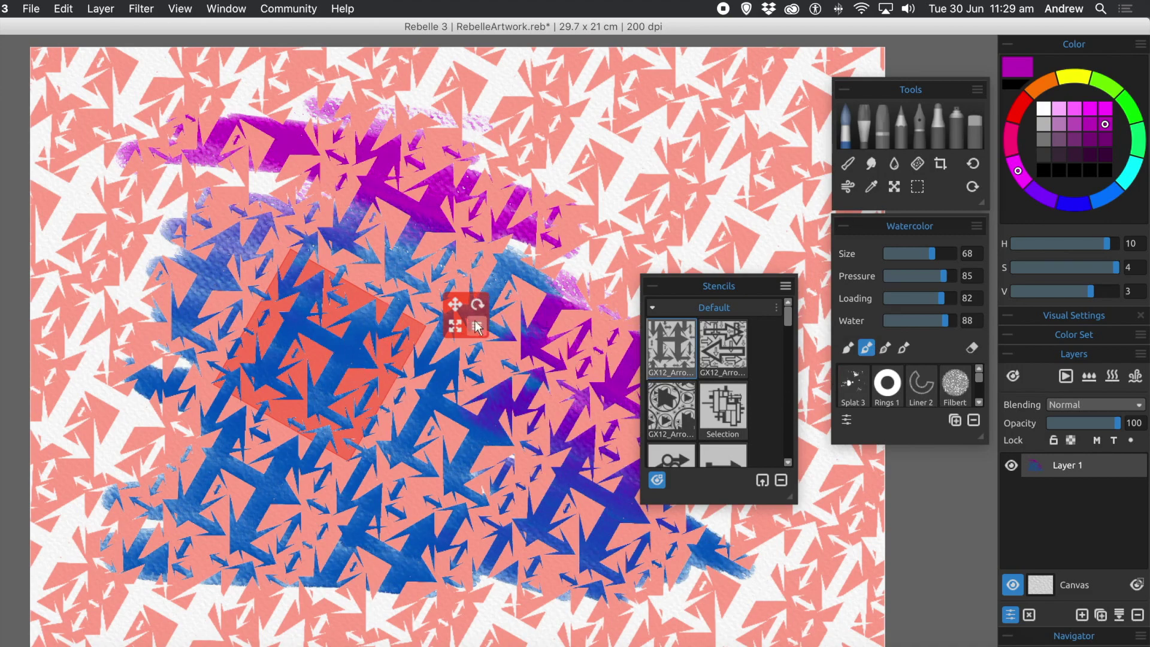
Enlarge the tiled arrow stencil with its scale handle and switch the paint colour to red.
mouse_move(460, 325)
left_mouse_down()
mouse_move(412, 333)
mouse_move(459, 328)
left_mouse_up()
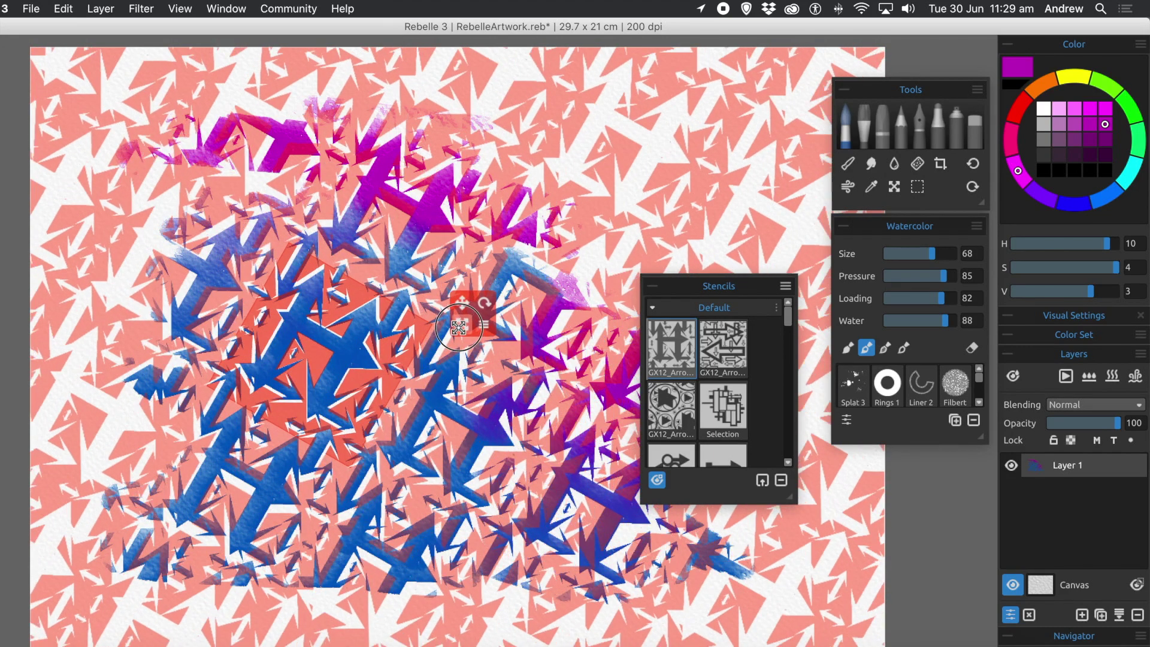
left_click_drag(459, 328, 461, 328)
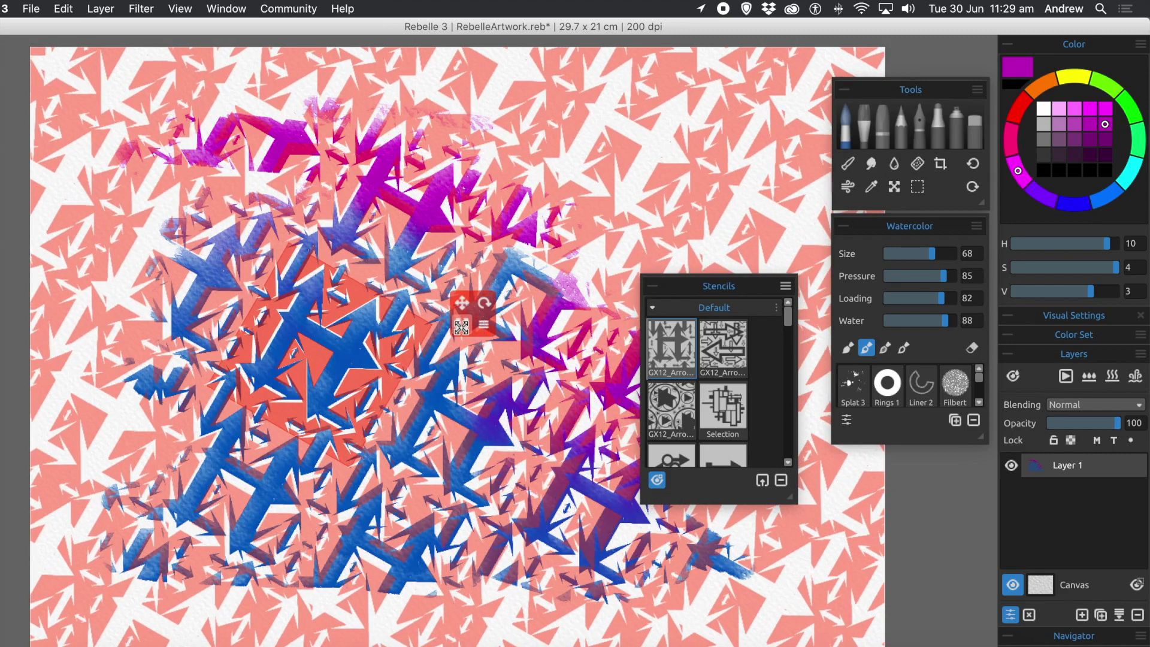
left_click_drag(551, 273, 462, 328)
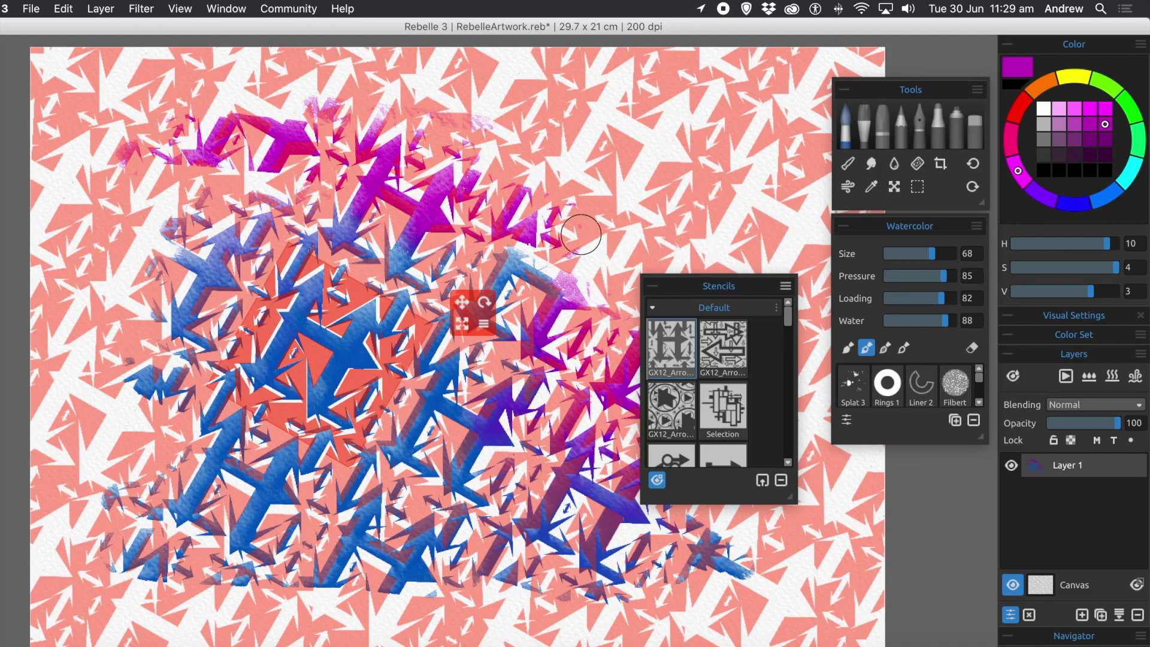
left_click(1019, 109)
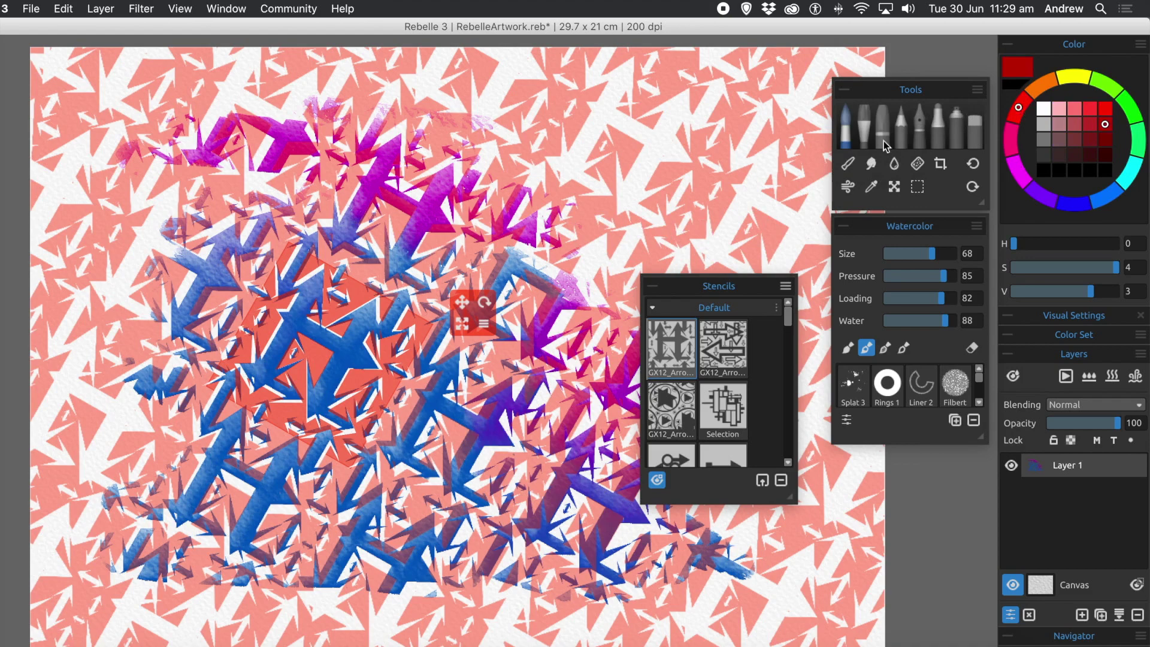
Paint deep red over the central and lower-left arrows, then rotate the stencil pattern.
mouse_move(509, 255)
left_mouse_down()
mouse_move(581, 327)
mouse_move(574, 394)
mouse_move(451, 403)
mouse_move(432, 507)
mouse_move(445, 484)
left_mouse_up()
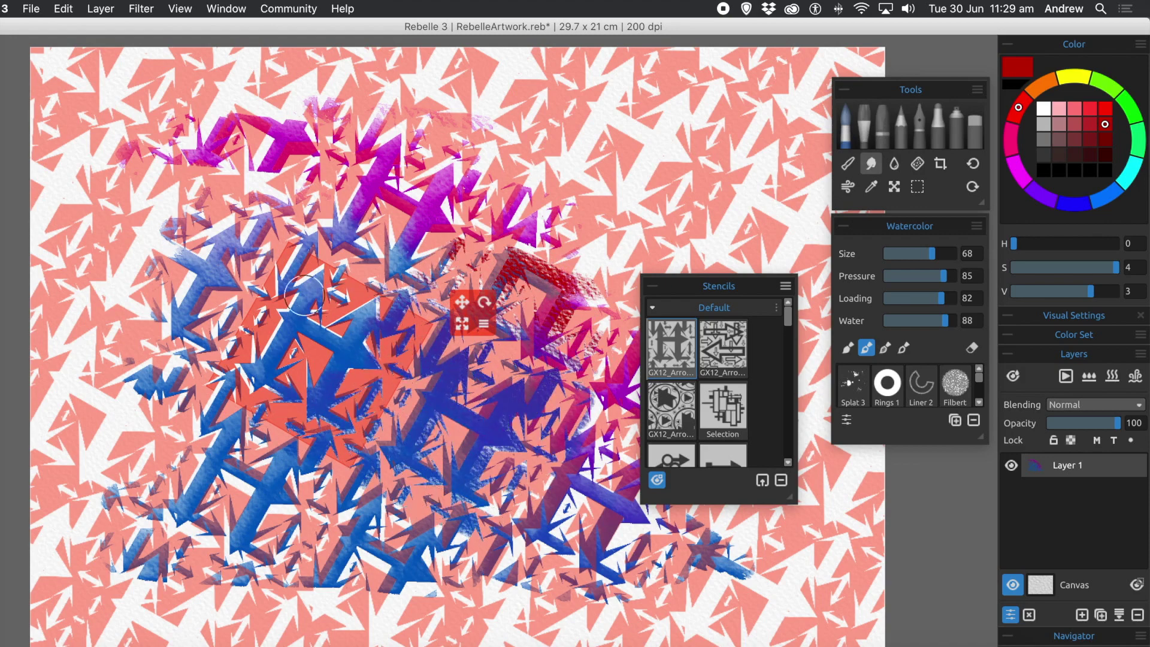
mouse_move(367, 330)
left_mouse_down()
mouse_move(343, 434)
mouse_move(217, 513)
left_mouse_up()
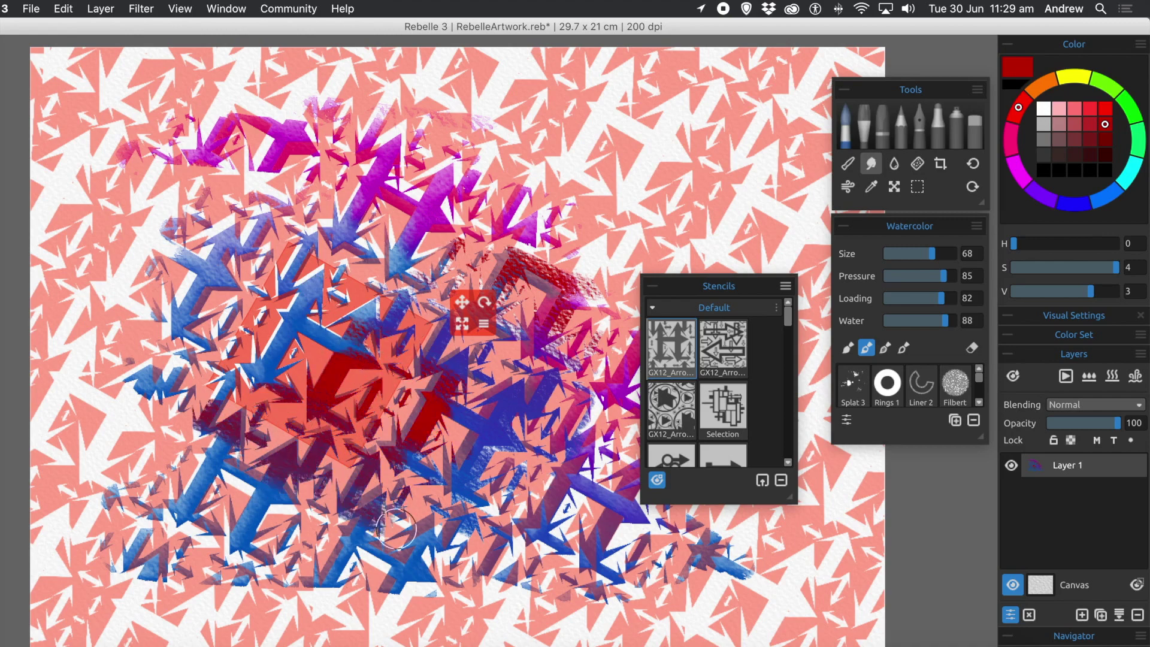
mouse_move(217, 513)
left_mouse_down()
mouse_move(202, 539)
mouse_move(250, 499)
mouse_move(147, 466)
mouse_move(114, 429)
mouse_move(162, 375)
mouse_move(114, 302)
mouse_move(259, 231)
mouse_move(276, 143)
mouse_move(560, 147)
left_mouse_up()
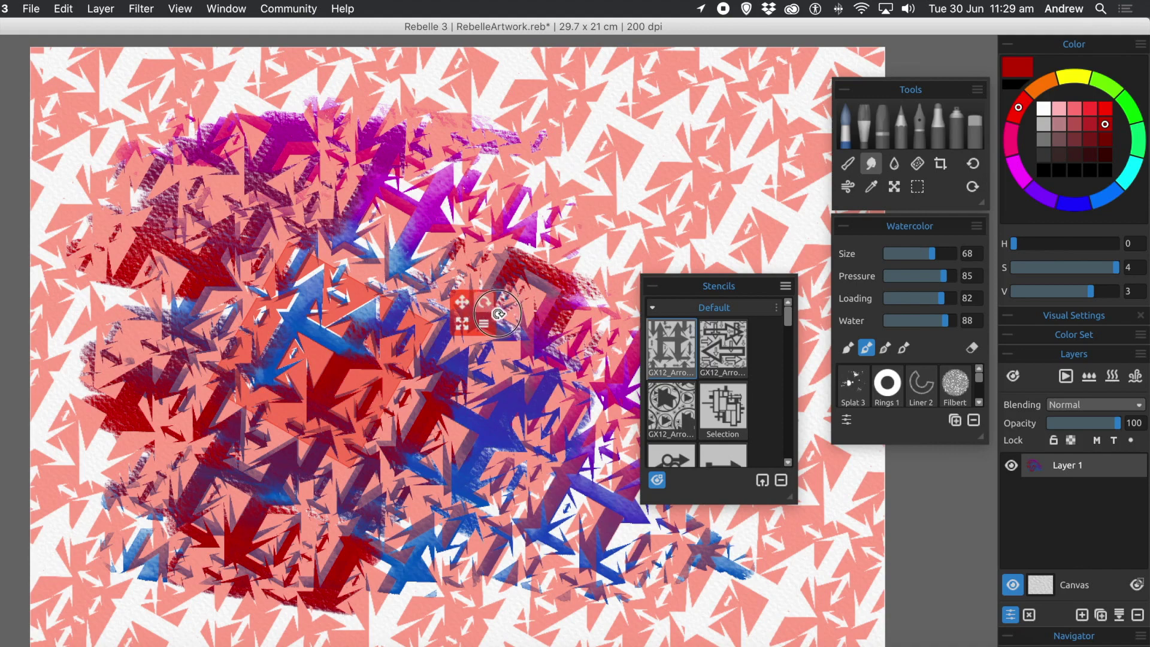
mouse_move(486, 304)
left_mouse_down()
mouse_move(501, 324)
mouse_move(495, 364)
mouse_move(1052, 152)
left_mouse_up()
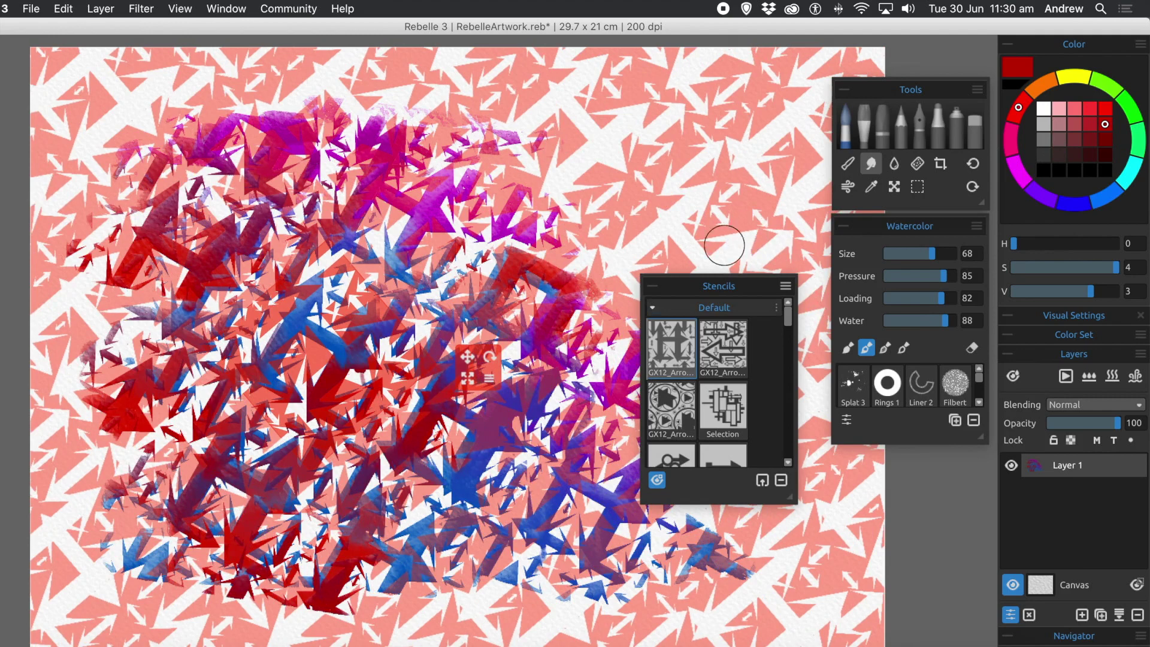
left_click(491, 379)
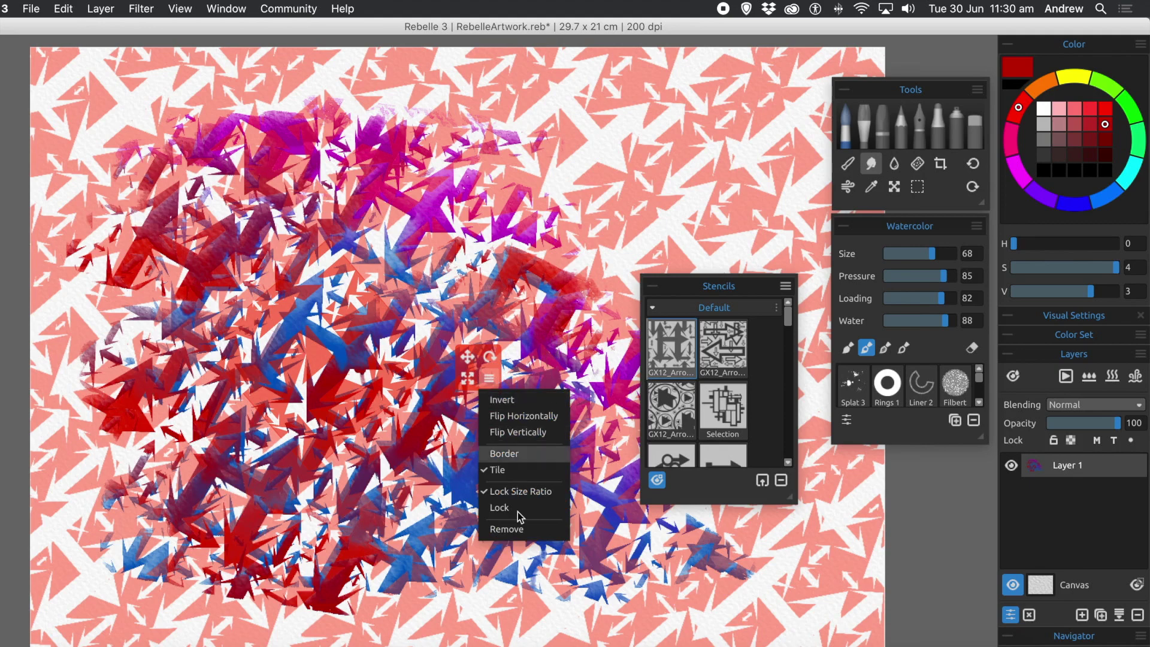
Remove the arrow stencil from the canvas using its widget menu.
left_click(530, 530)
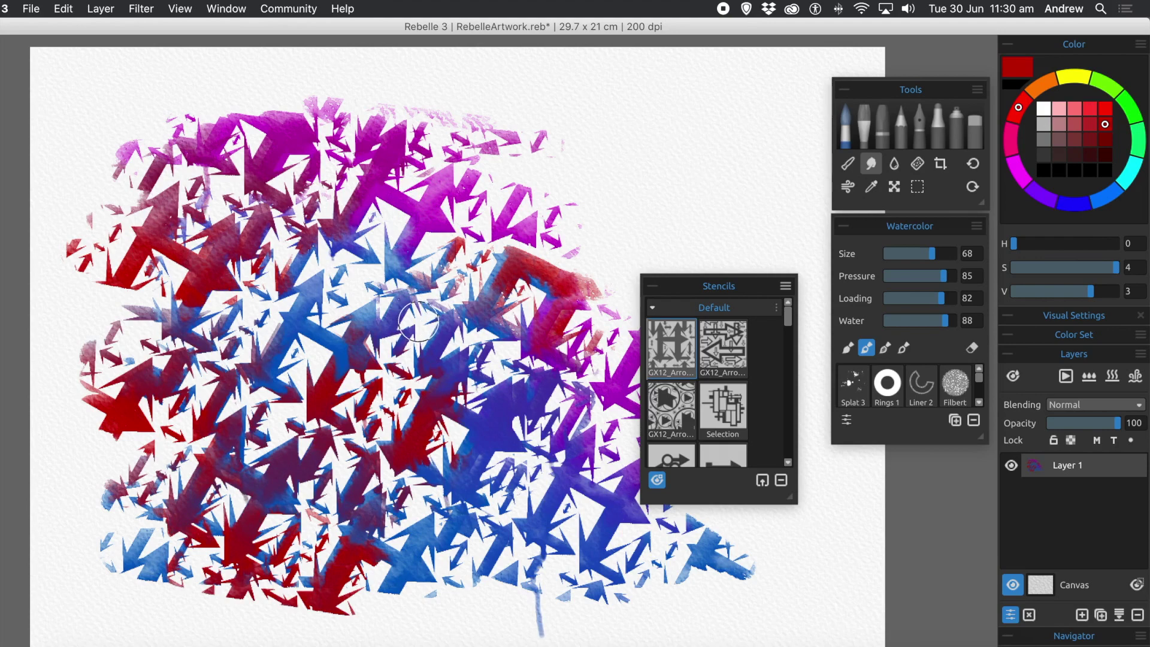
Undo seven times with Cmd+Z, restoring the stencil and stripping the red and later purple strokes.
key("super+z")
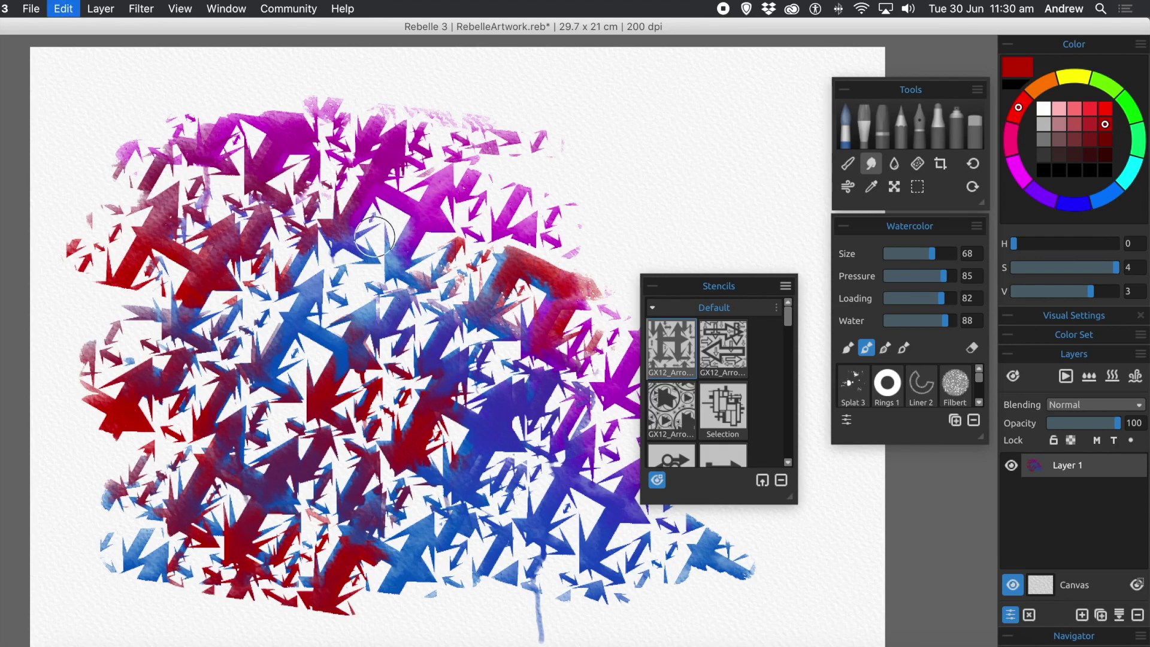
key("super+z")
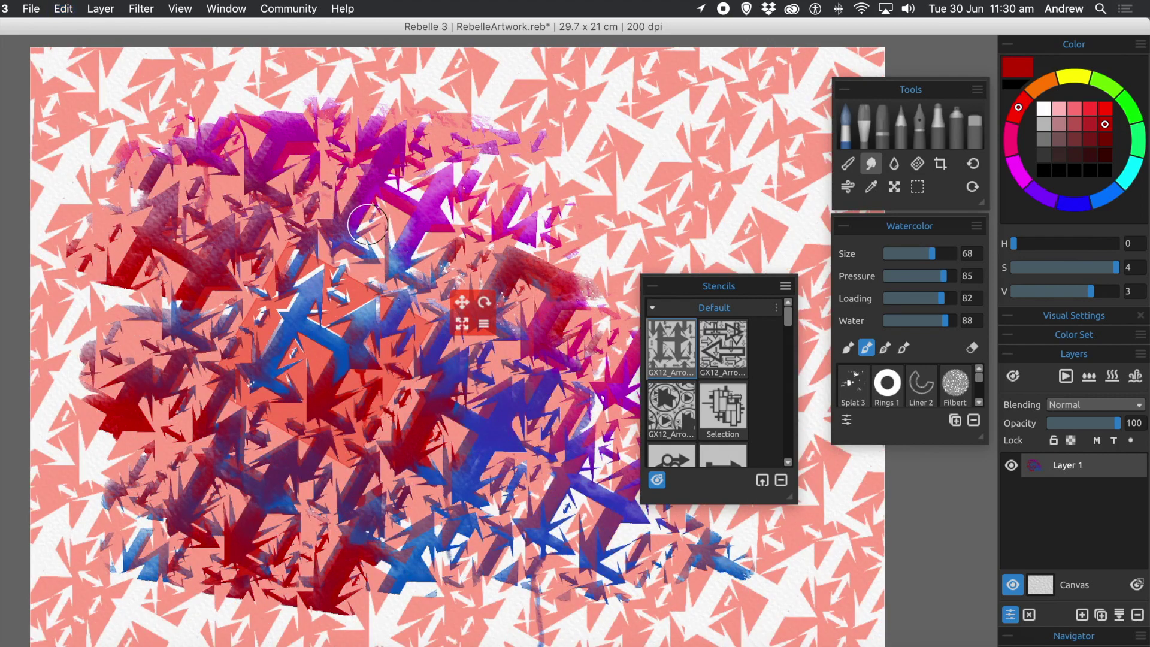
key("super+z")
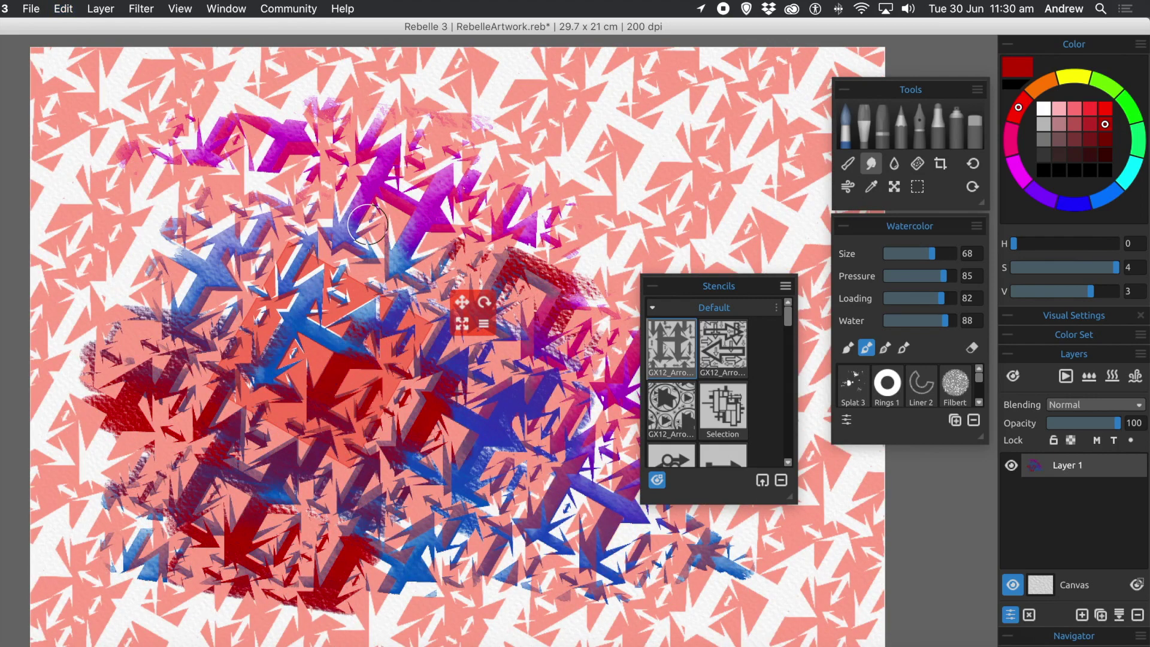
key("super+z")
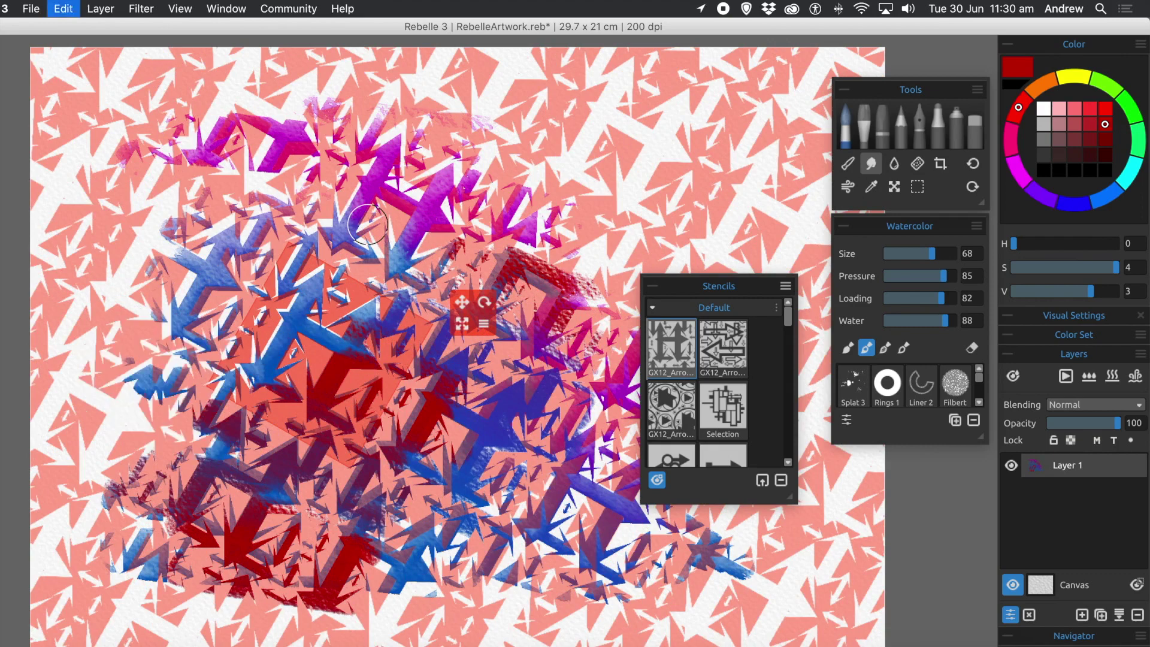
key("super+z")
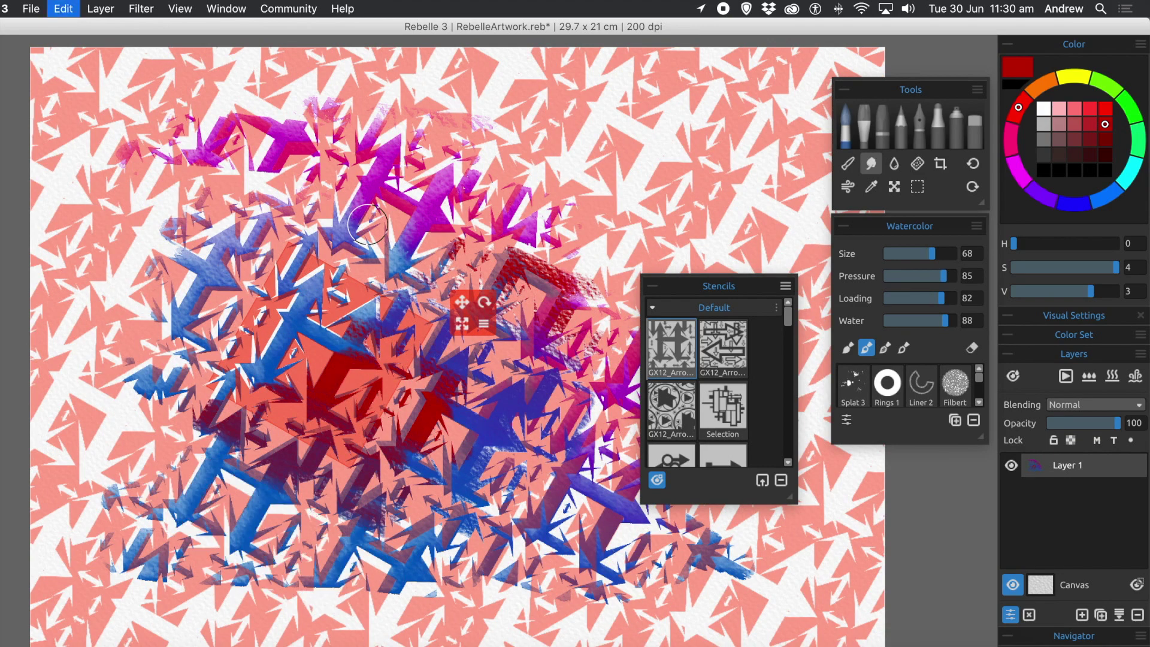
key("super+z")
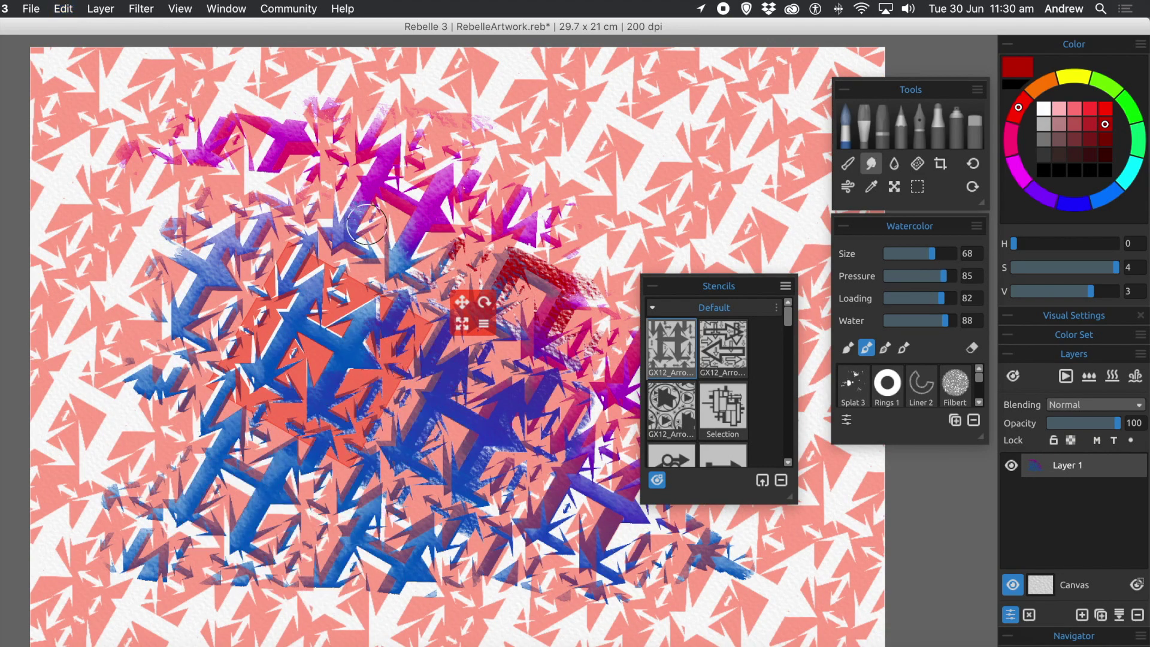
key("super+z")
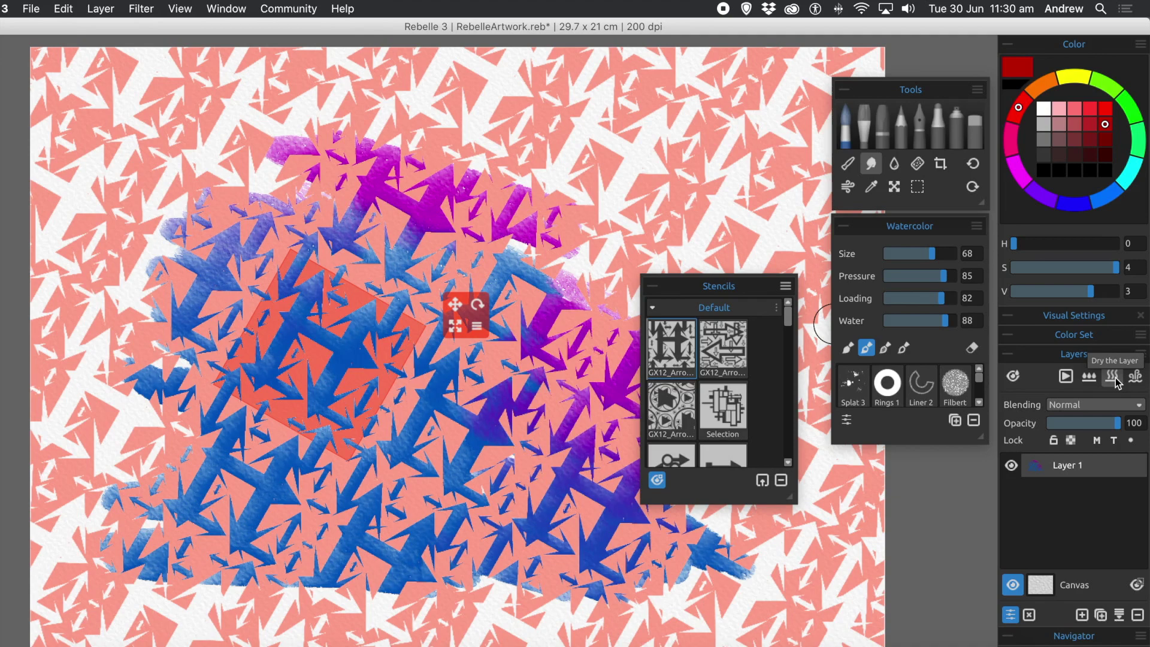
Dry the wet paint, then remove the arrow stencil to reveal blue and magenta arrows.
left_click(1115, 378)
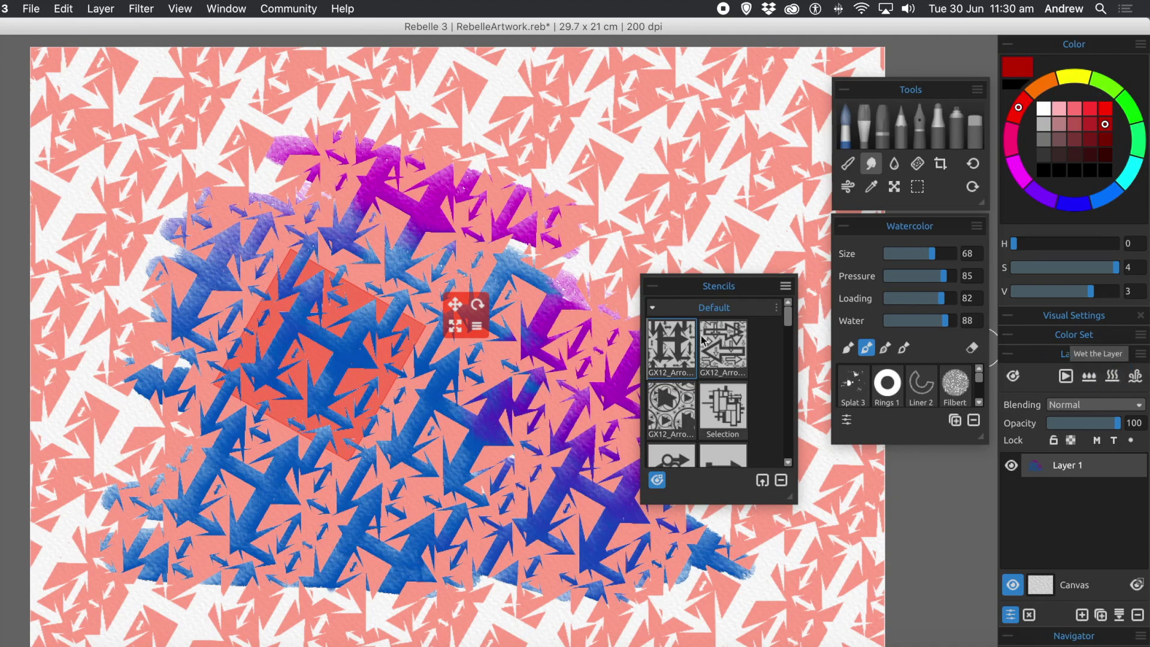
left_click(477, 327)
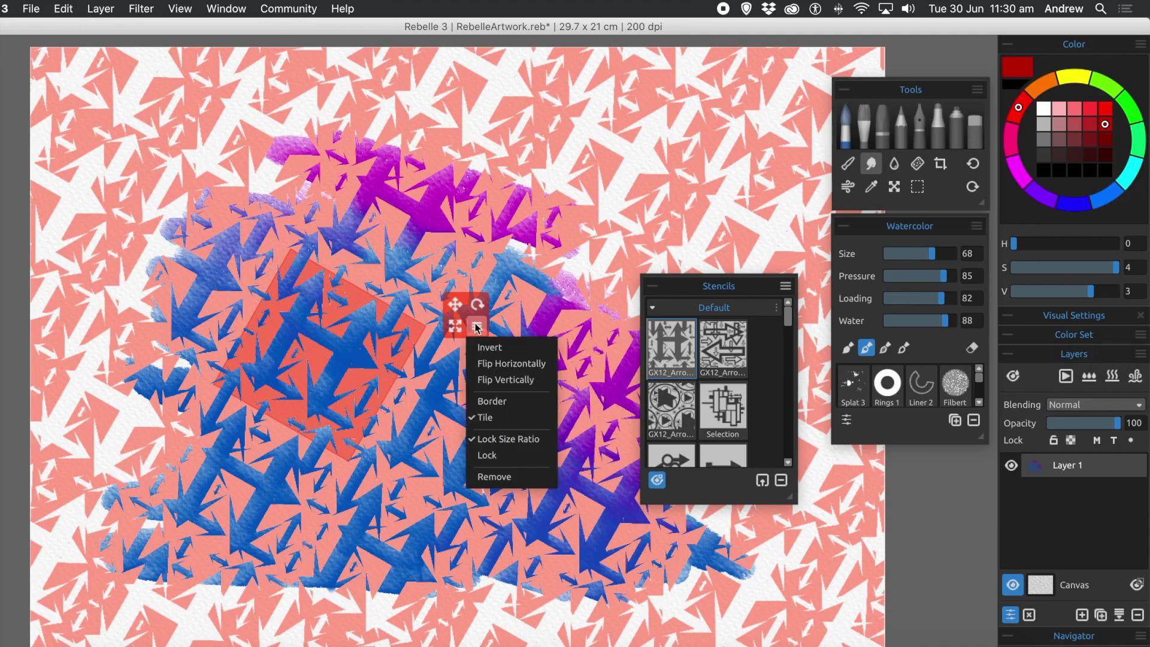
left_click(484, 478)
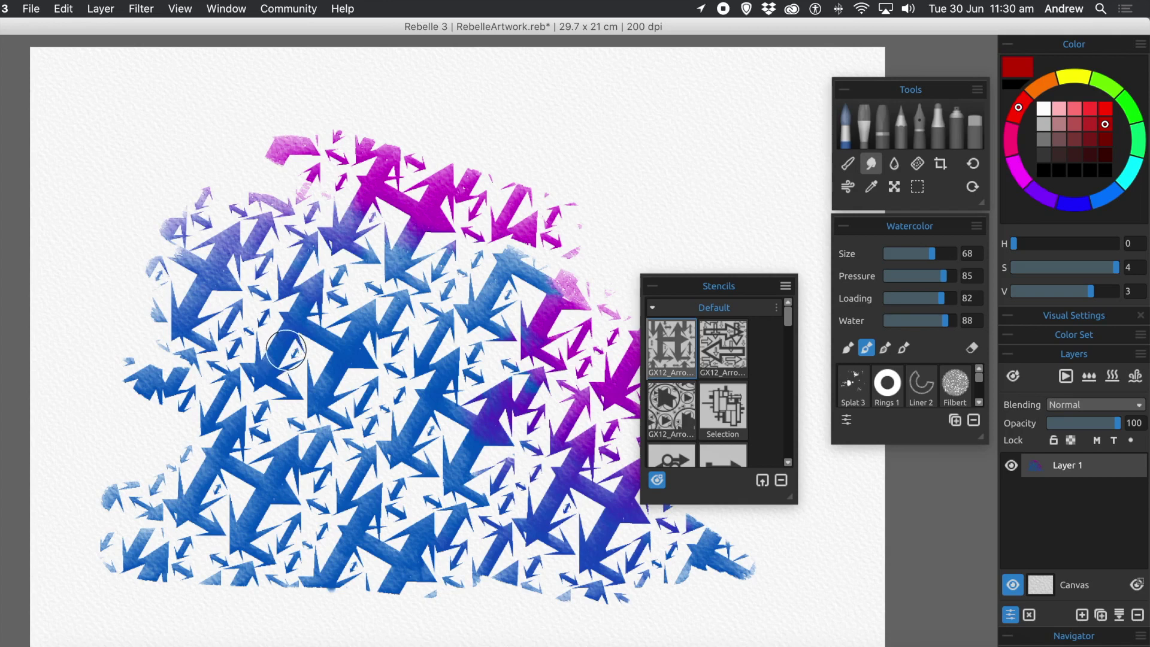
Undo the blue and purple watercolor strokes back to blank paper.
key("ctrl+z")
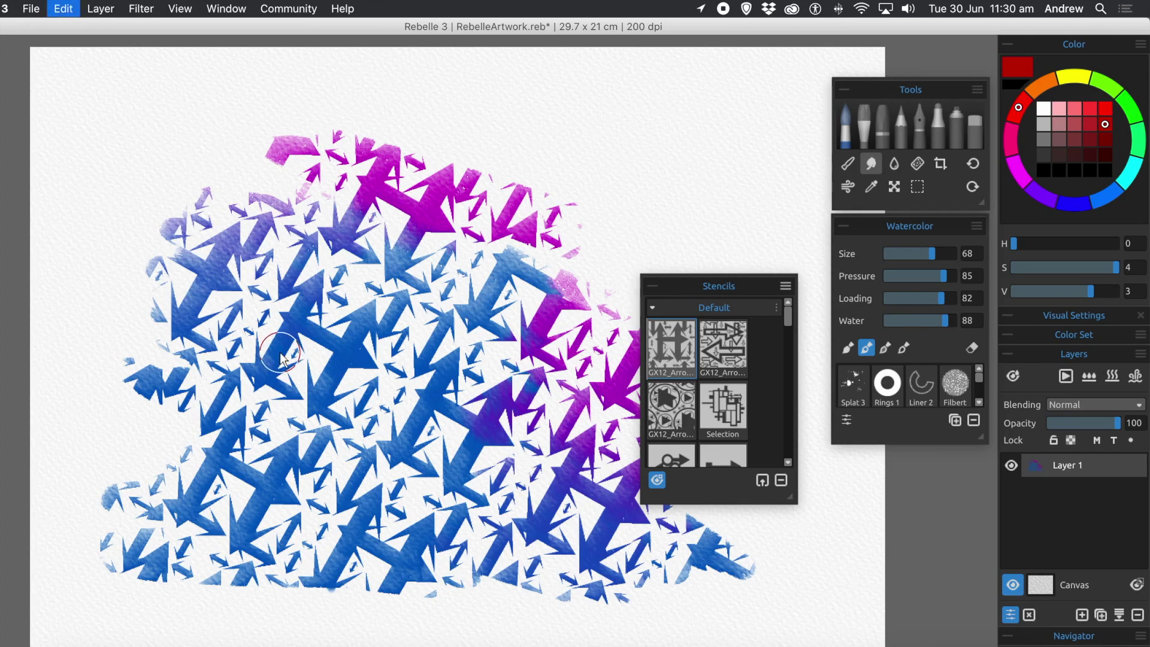
key("ctrl+z")
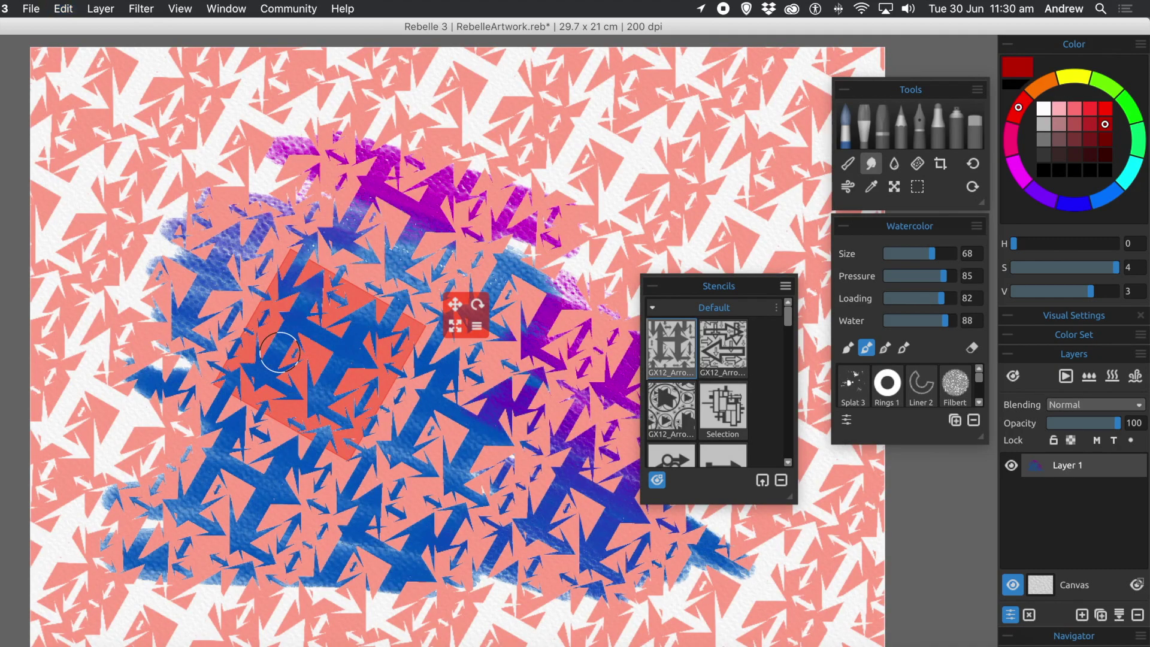
key("ctrl+z")
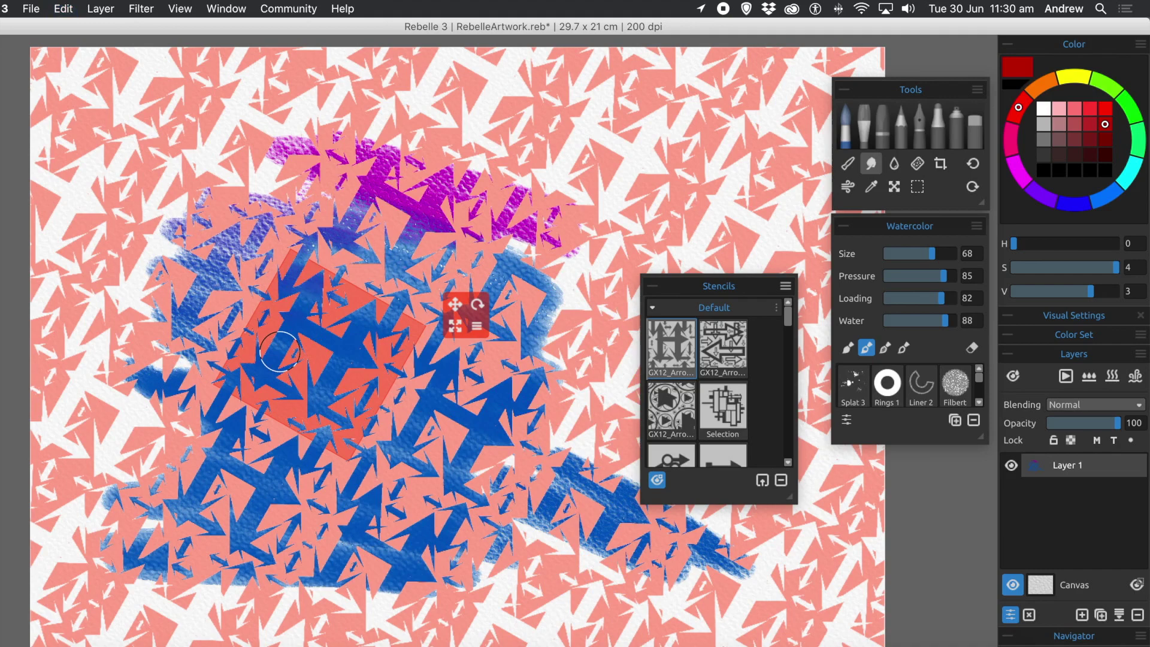
key("ctrl+z")
key("ctrl+z")
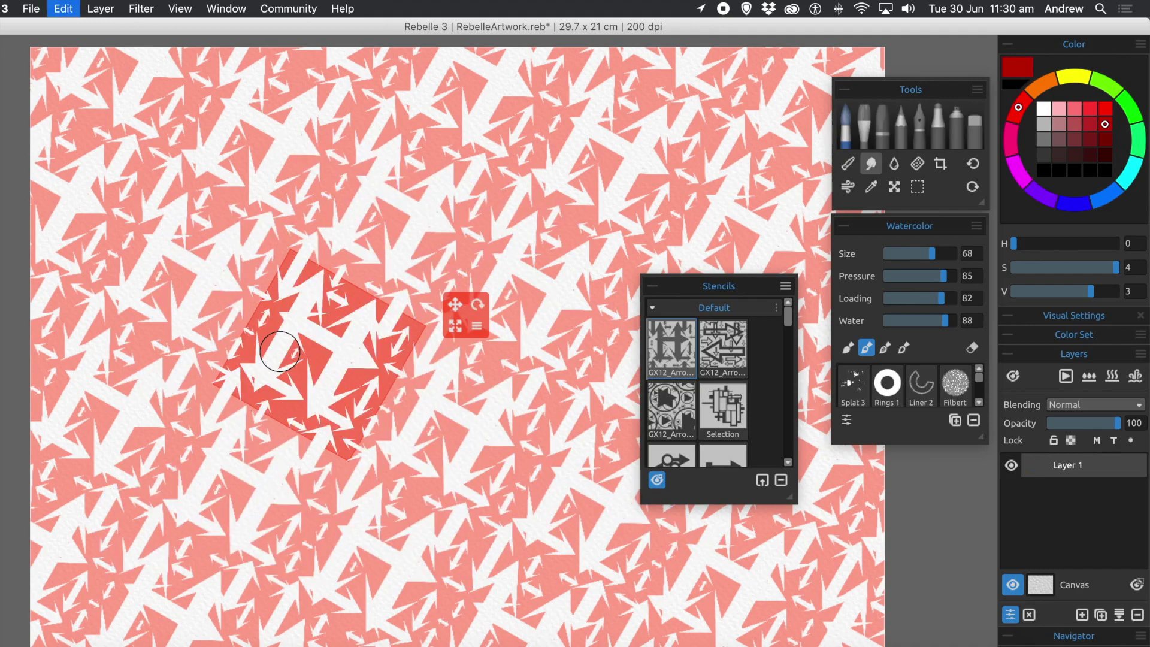
key("ctrl+z")
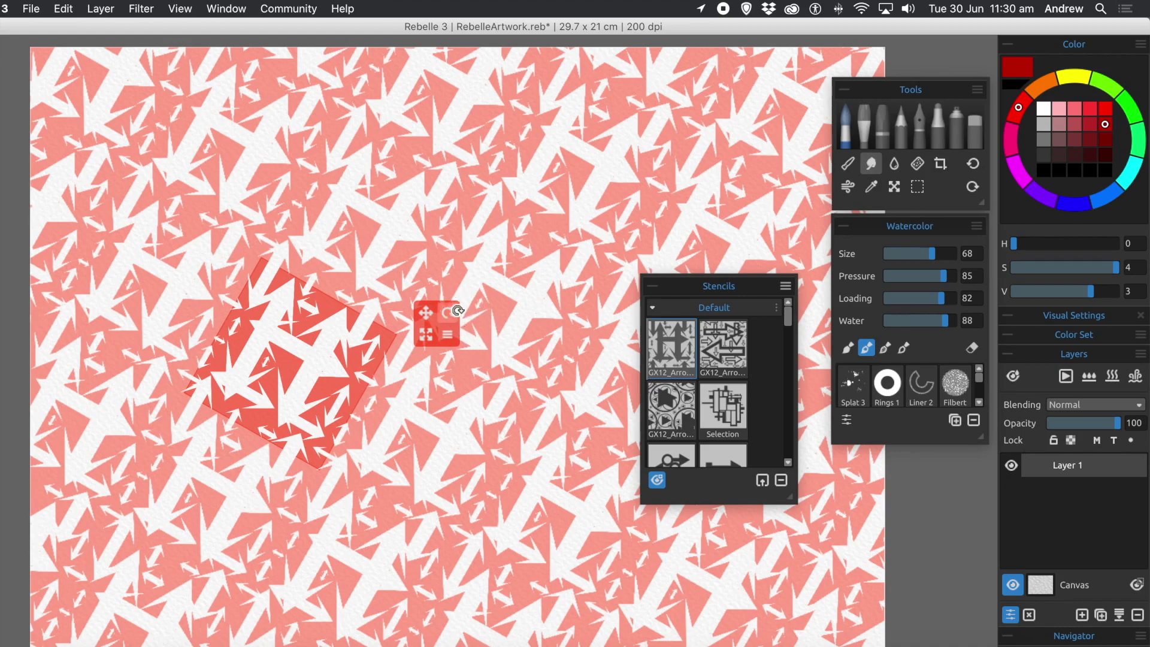
Rotate the tiled arrow stencil upright, rescale it, and invert its mask.
mouse_move(453, 312)
left_mouse_down()
mouse_move(362, 275)
mouse_move(272, 283)
mouse_move(300, 264)
mouse_move(323, 275)
left_mouse_up()
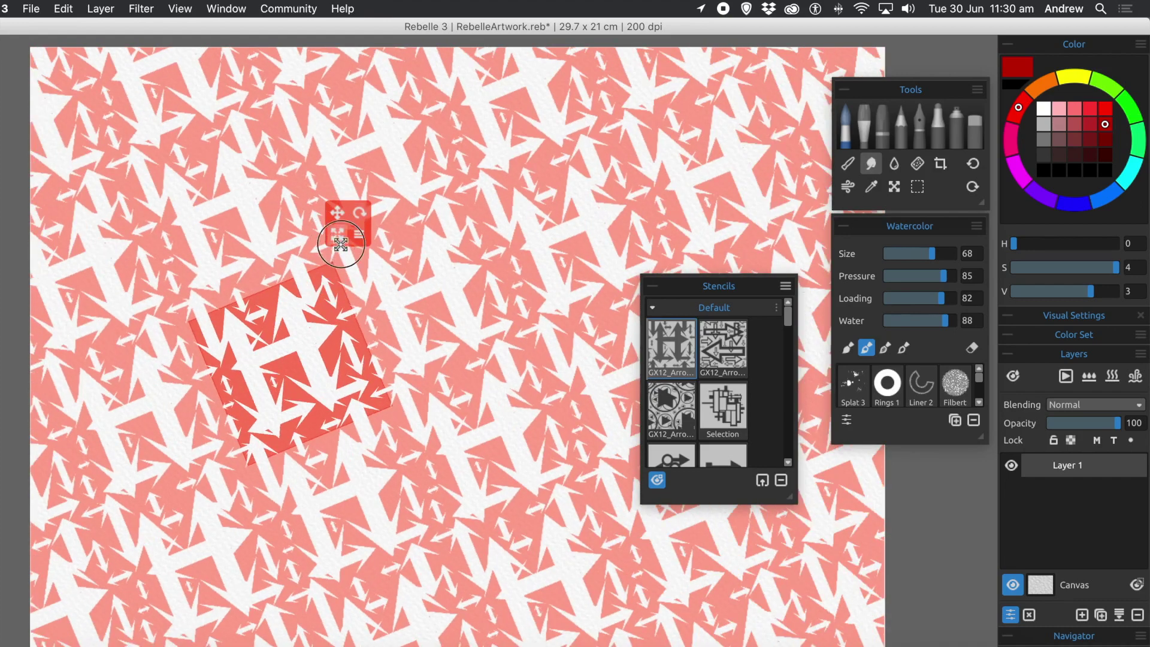
mouse_move(339, 234)
left_mouse_down()
mouse_move(378, 279)
mouse_move(415, 279)
left_mouse_up()
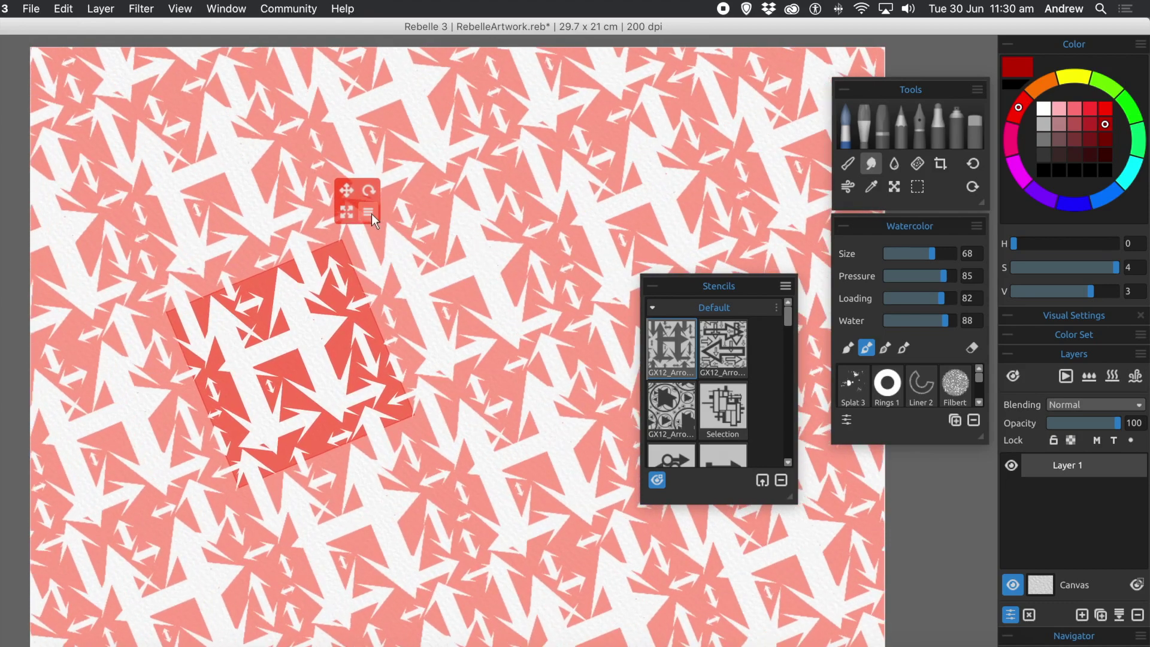
left_click(370, 212)
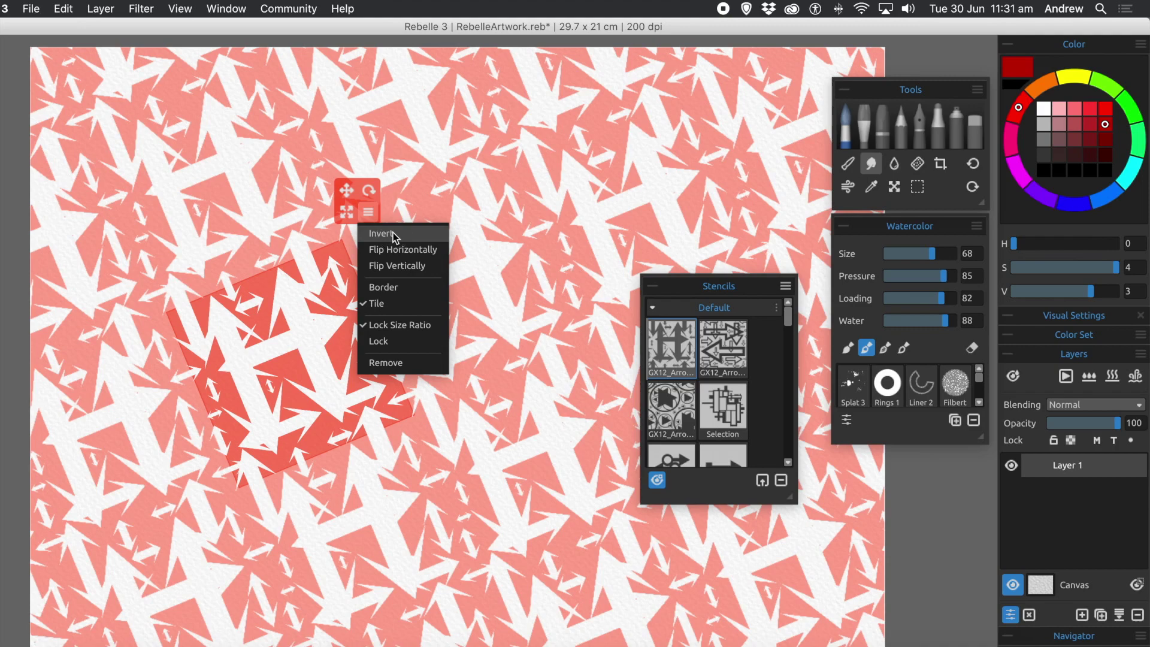
left_click(393, 234)
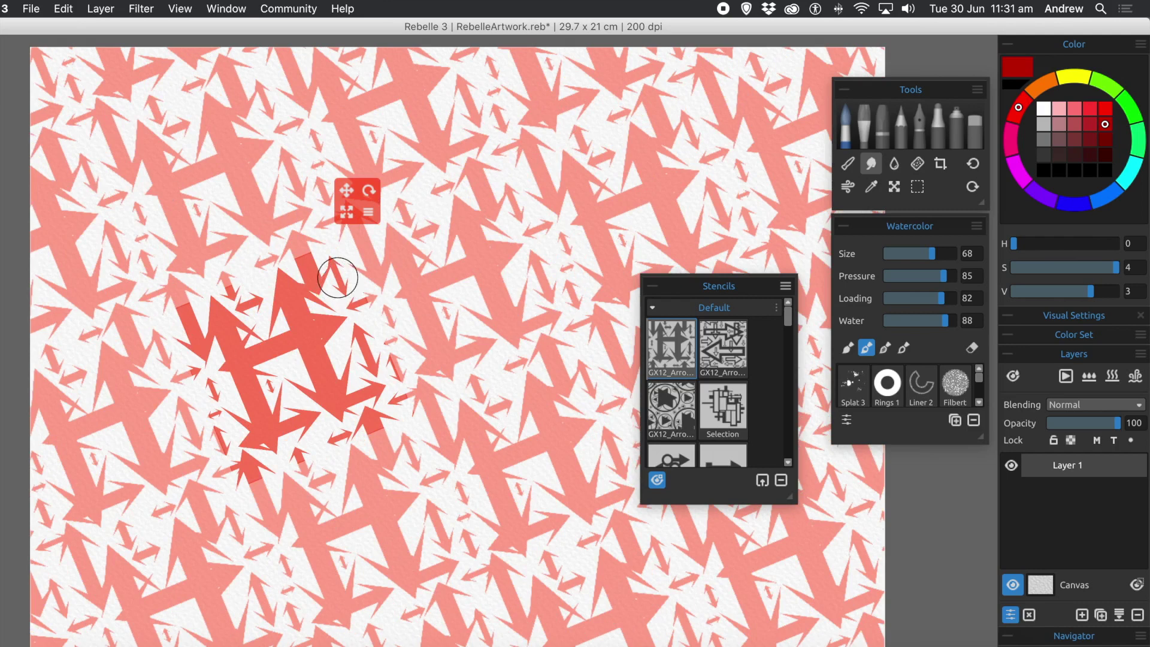
Sweep a deep red watercolor wash through the inverted stencil across the left and centre.
mouse_move(287, 244)
left_mouse_down()
mouse_move(416, 300)
mouse_move(449, 326)
mouse_move(451, 345)
mouse_move(251, 306)
mouse_move(503, 402)
mouse_move(196, 330)
mouse_move(419, 407)
mouse_move(264, 383)
mouse_move(444, 473)
mouse_move(286, 438)
mouse_move(366, 488)
mouse_move(312, 509)
mouse_move(353, 537)
mouse_move(303, 548)
mouse_move(360, 593)
mouse_move(240, 575)
mouse_move(155, 479)
mouse_move(278, 442)
mouse_move(180, 389)
mouse_move(258, 368)
mouse_move(389, 386)
mouse_move(414, 372)
mouse_move(191, 281)
mouse_move(120, 233)
mouse_move(159, 218)
mouse_move(174, 193)
mouse_move(420, 281)
mouse_move(505, 287)
mouse_move(473, 249)
mouse_move(501, 245)
mouse_move(443, 189)
mouse_move(539, 204)
mouse_move(333, 106)
mouse_move(365, 84)
mouse_move(509, 77)
mouse_move(647, 126)
mouse_move(692, 198)
mouse_move(540, 150)
mouse_move(635, 252)
mouse_move(578, 314)
mouse_move(529, 336)
mouse_move(599, 360)
mouse_move(635, 431)
mouse_move(454, 414)
mouse_move(557, 480)
mouse_move(455, 479)
mouse_move(467, 509)
mouse_move(461, 570)
left_mouse_up()
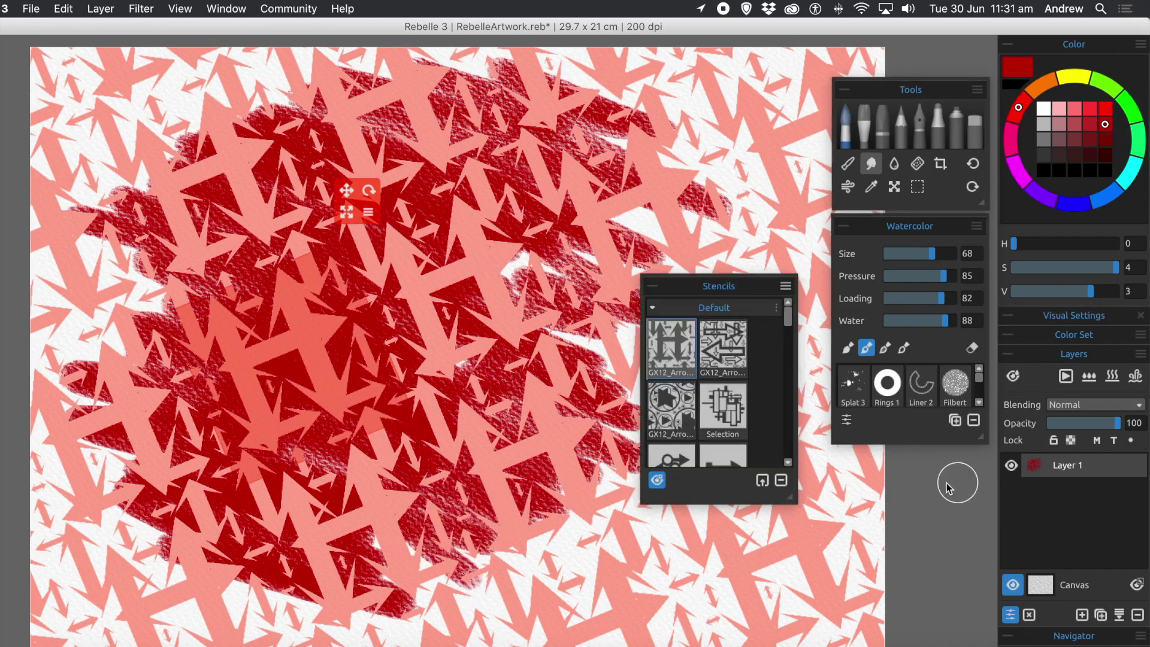
Dry the red, scrub blue watercolor over the centre of the red area, then dry it.
left_click(1113, 377)
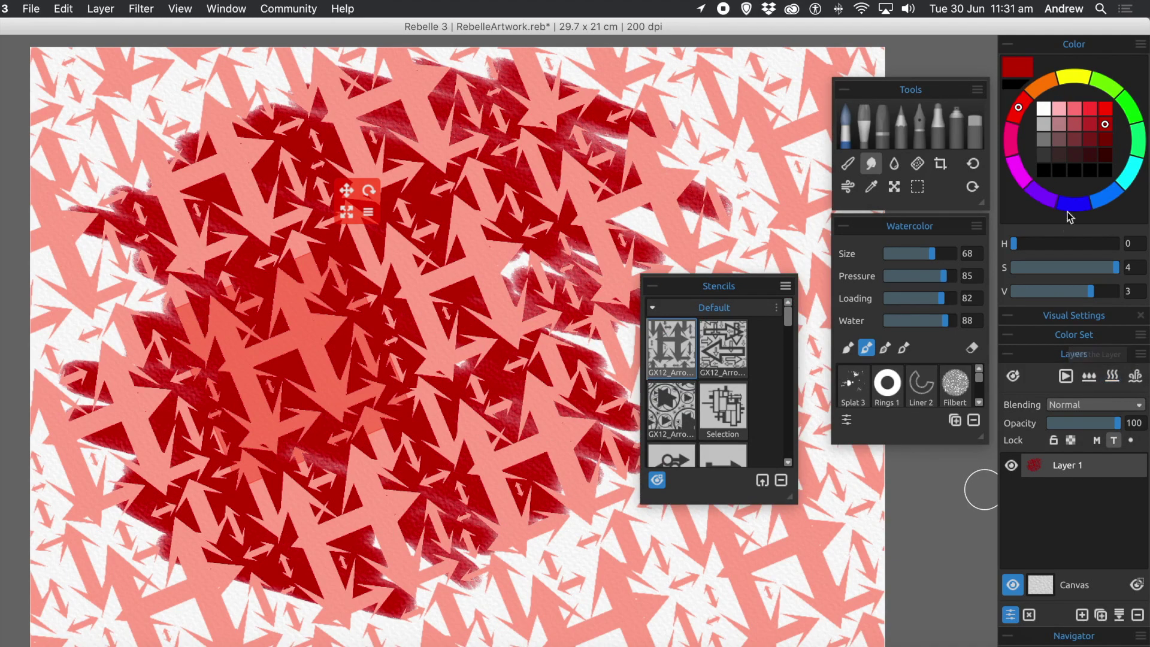
left_click(1107, 196)
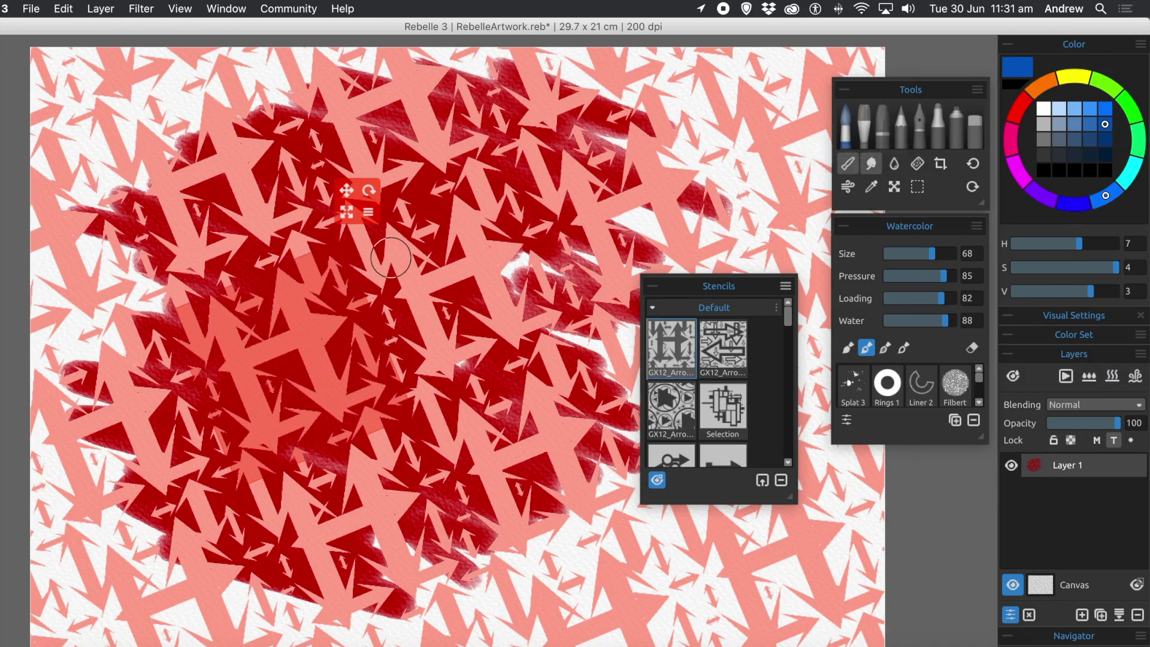
mouse_move(470, 241)
left_mouse_down()
mouse_move(380, 277)
mouse_move(541, 412)
mouse_move(530, 423)
mouse_move(469, 414)
left_mouse_up()
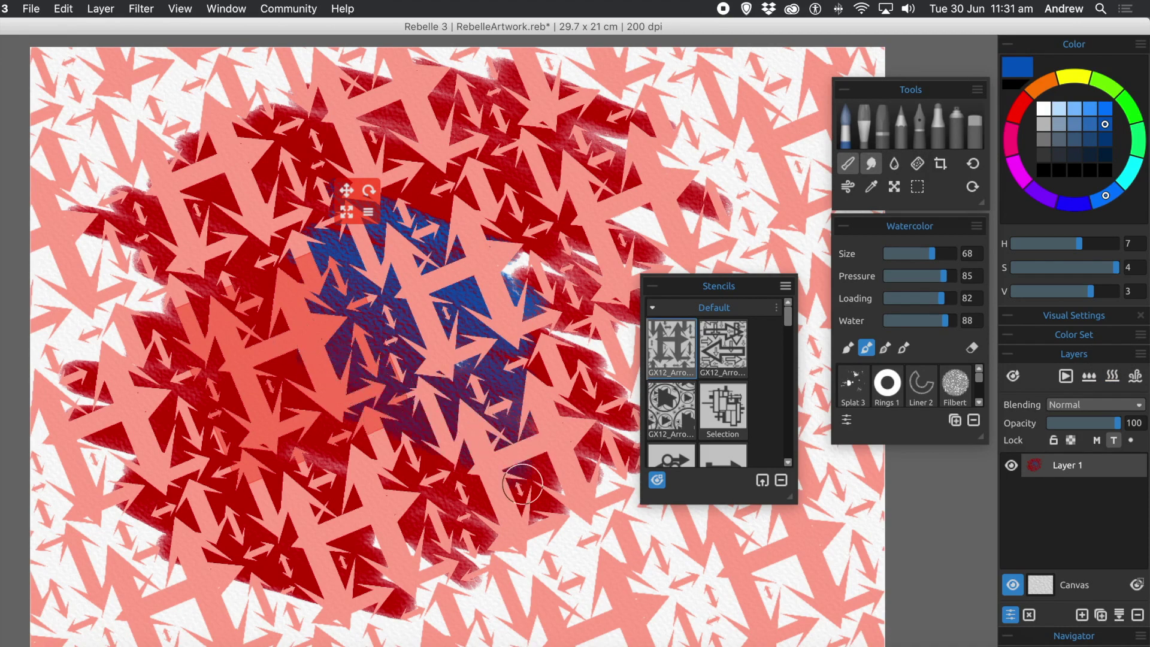
mouse_move(516, 491)
left_mouse_down()
mouse_move(318, 444)
mouse_move(348, 403)
mouse_move(441, 433)
left_mouse_up()
left_click_drag(413, 393, 480, 369)
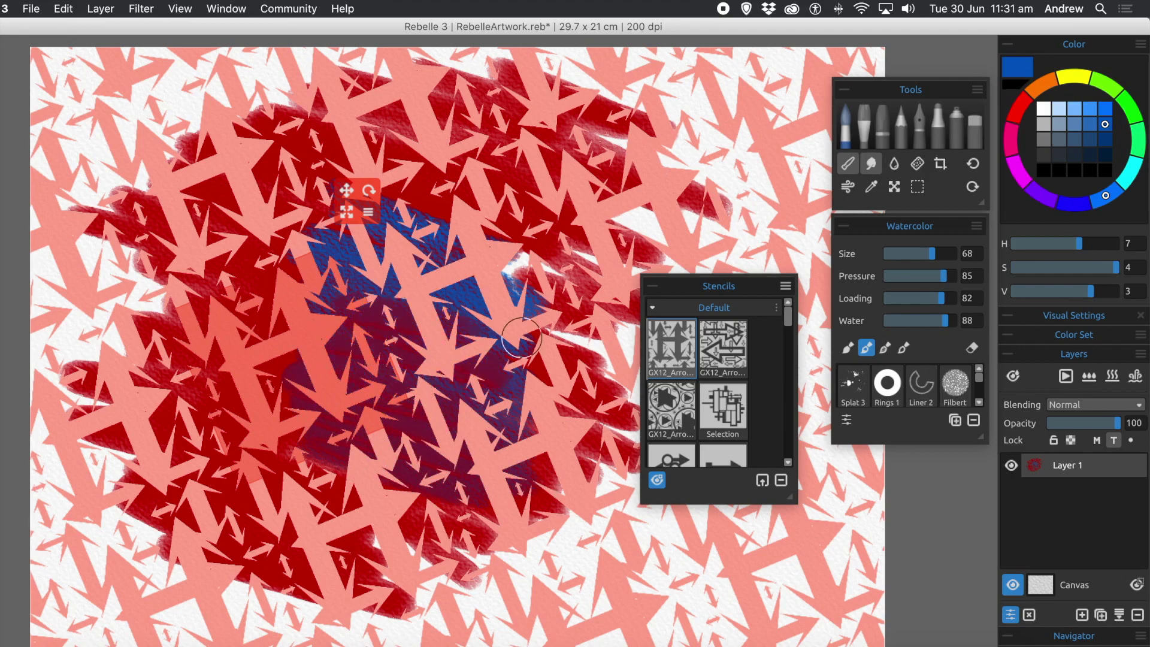
mouse_move(543, 224)
left_mouse_down()
mouse_move(419, 222)
mouse_move(506, 271)
mouse_move(431, 263)
mouse_move(381, 283)
mouse_move(443, 334)
mouse_move(383, 347)
mouse_move(360, 384)
mouse_move(429, 419)
mouse_move(248, 423)
mouse_move(236, 471)
mouse_move(191, 471)
left_mouse_up()
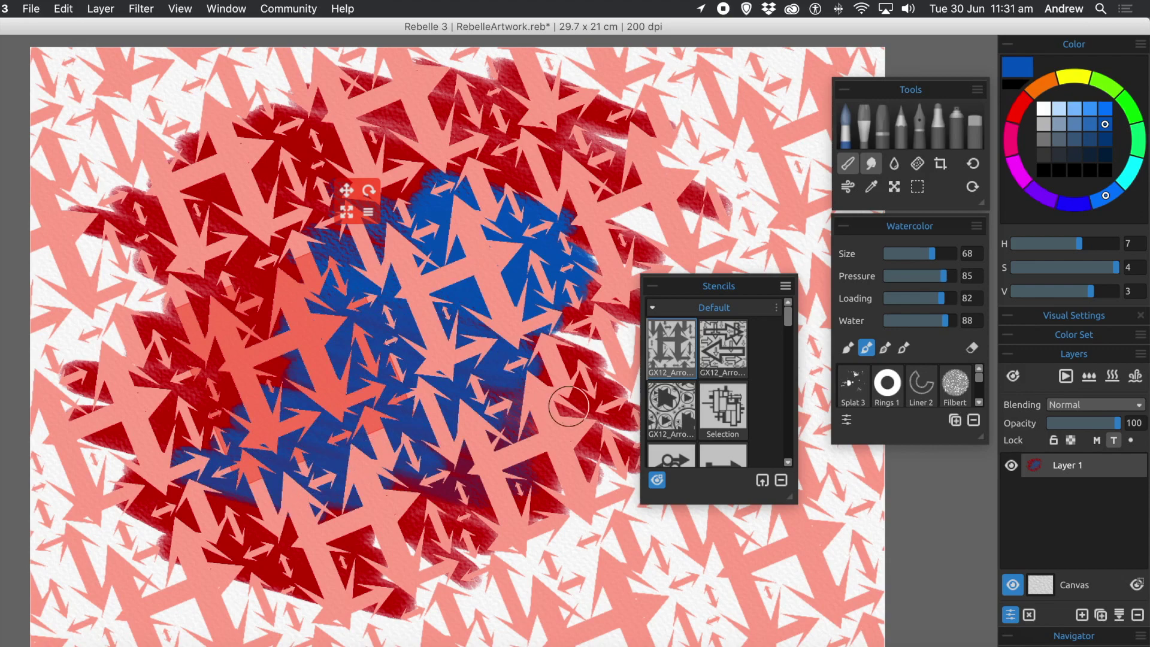
left_click(1116, 384)
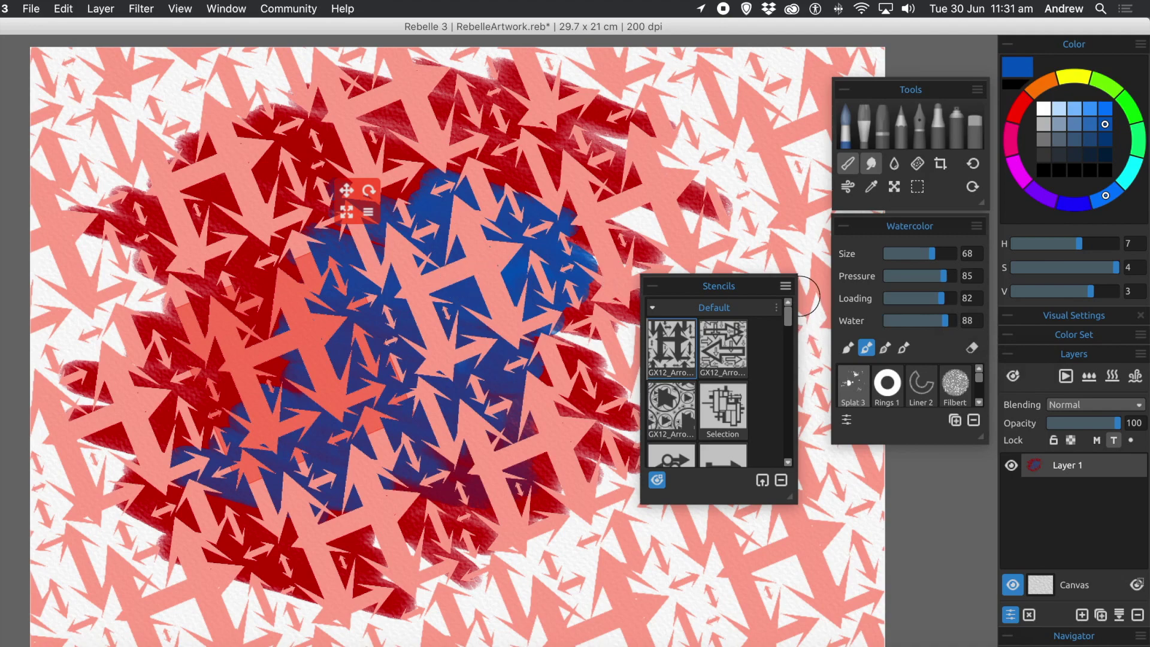
Invert the arrow stencil back, switch to orange, and paint orange over the upper centre.
left_click(369, 213)
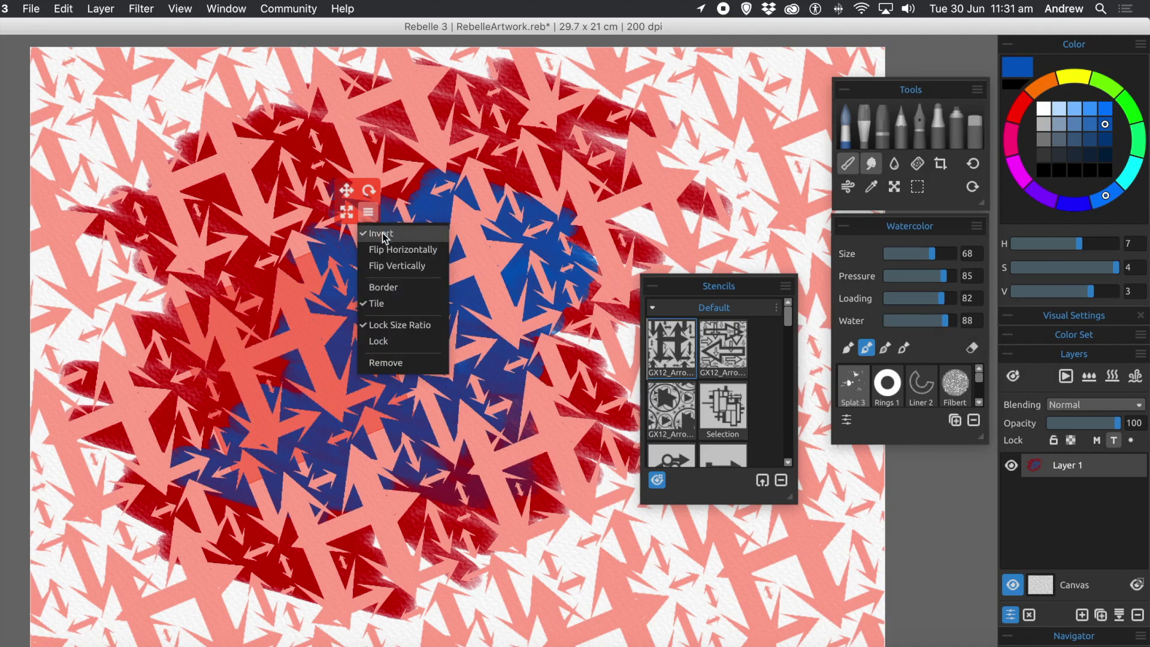
left_click(382, 234)
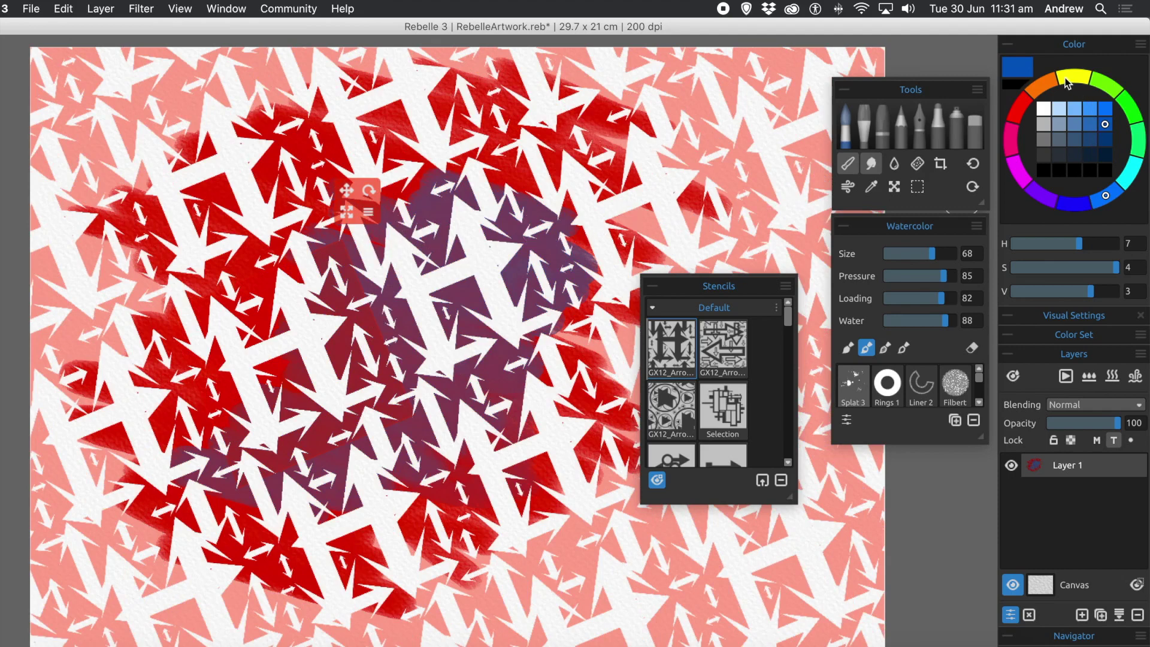
left_click(1043, 84)
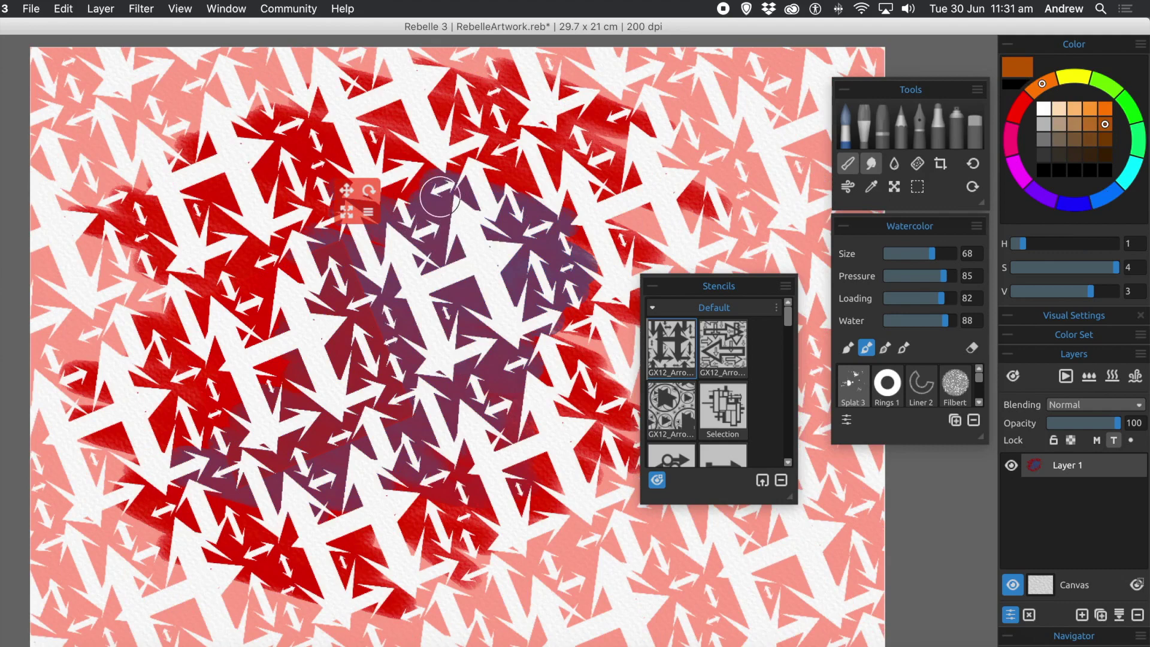
mouse_move(436, 211)
left_mouse_down()
mouse_move(504, 255)
mouse_move(456, 270)
mouse_move(413, 257)
mouse_move(540, 324)
mouse_move(438, 299)
mouse_move(515, 372)
mouse_move(419, 366)
mouse_move(479, 410)
mouse_move(383, 336)
mouse_move(413, 311)
mouse_move(323, 281)
mouse_move(447, 299)
mouse_move(294, 228)
mouse_move(383, 240)
mouse_move(296, 194)
mouse_move(286, 158)
mouse_move(436, 196)
mouse_move(482, 173)
mouse_move(354, 124)
mouse_move(453, 109)
left_mouse_up()
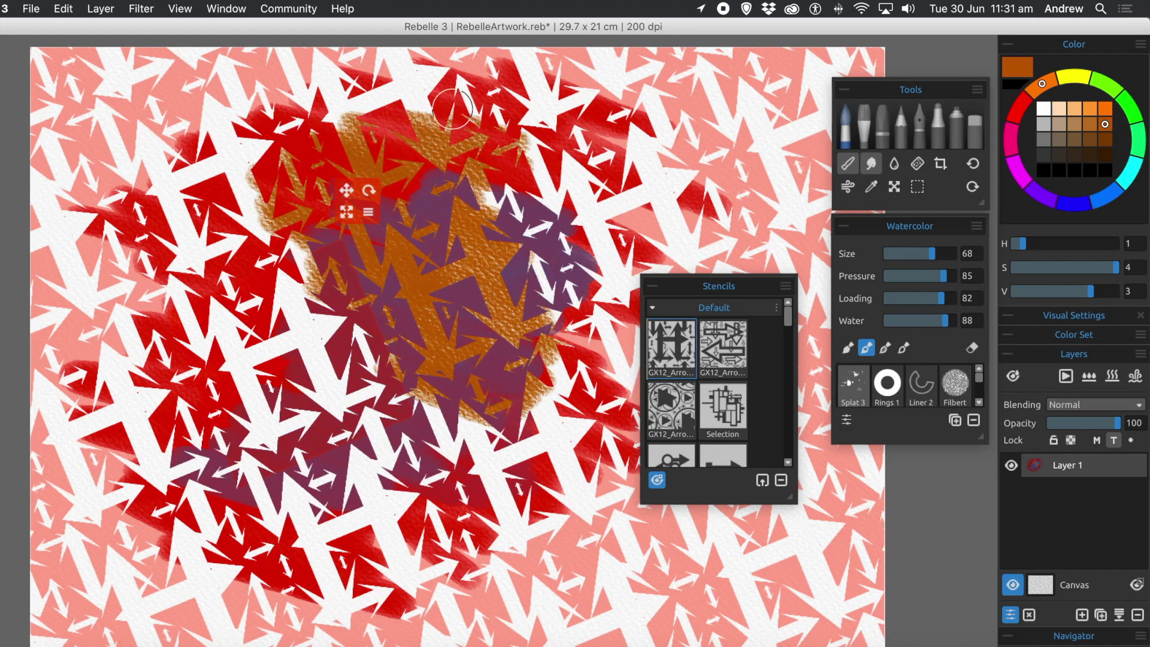
Dry the orange wash and switch the paint colour to magenta.
left_click(1112, 377)
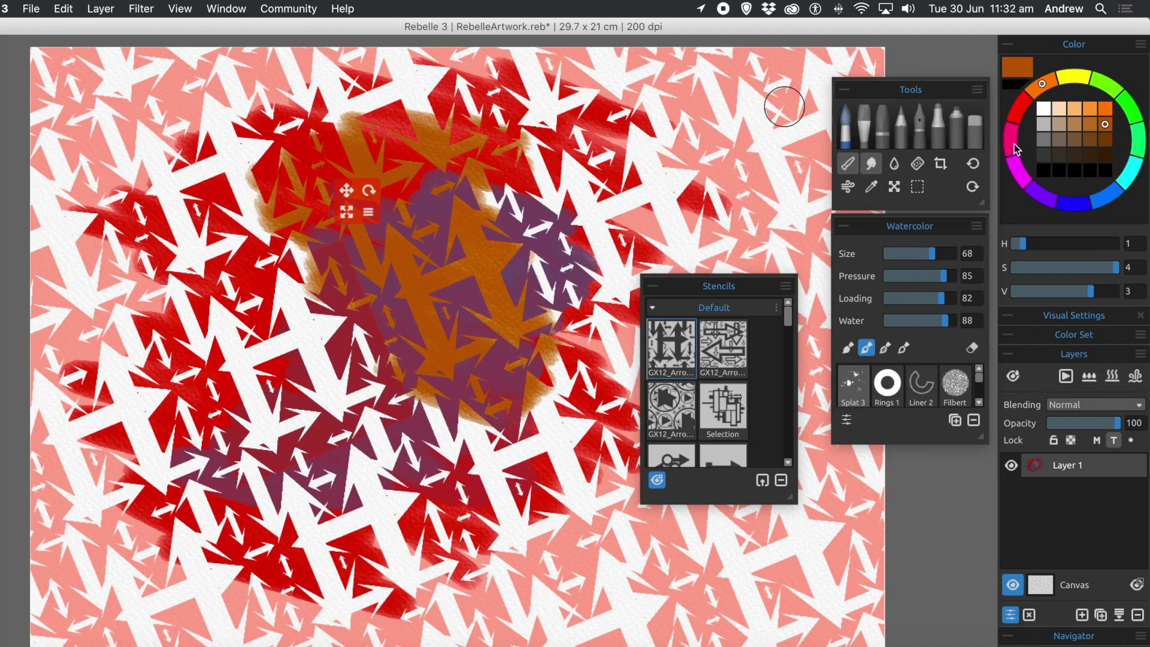
left_click(1020, 174)
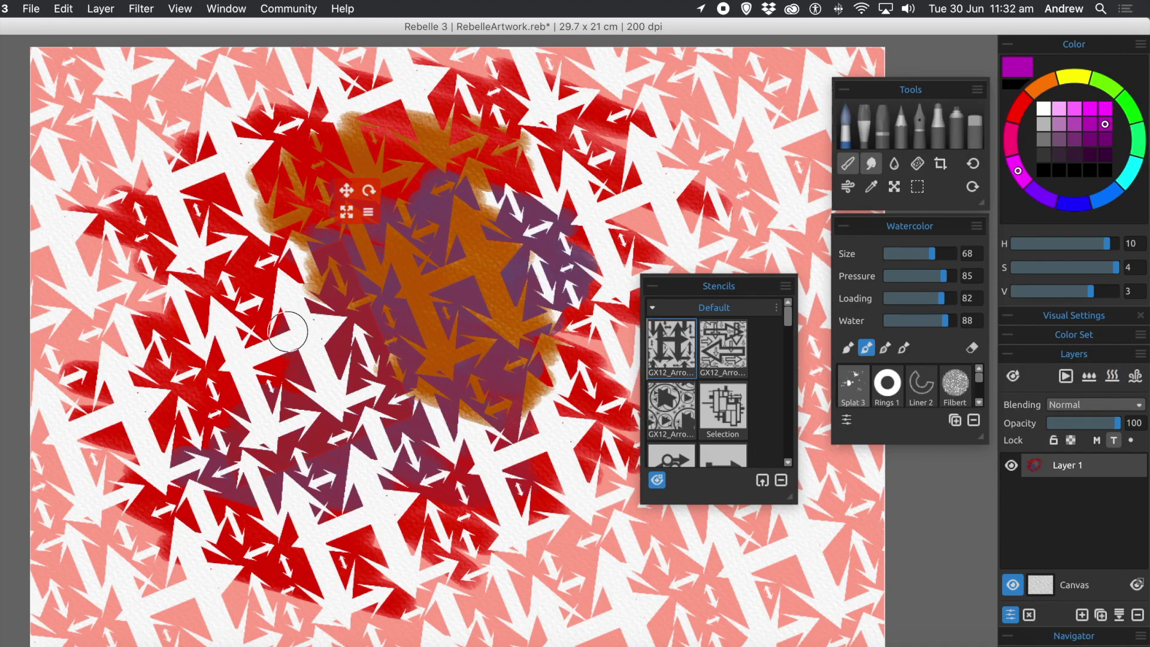
Paint magenta over the centre-left and along the top edge, then dry it.
mouse_move(354, 343)
left_mouse_down()
mouse_move(400, 350)
mouse_move(310, 235)
mouse_move(375, 443)
mouse_move(272, 492)
mouse_move(236, 489)
mouse_move(239, 533)
mouse_move(331, 614)
mouse_move(156, 473)
mouse_move(185, 413)
mouse_move(138, 348)
mouse_move(272, 333)
mouse_move(150, 293)
mouse_move(258, 288)
mouse_move(180, 227)
mouse_move(279, 227)
mouse_move(180, 180)
mouse_move(168, 132)
mouse_move(334, 112)
mouse_move(405, 169)
mouse_move(233, 168)
left_mouse_up()
mouse_move(165, 129)
left_mouse_down()
mouse_move(263, 114)
mouse_move(359, 132)
mouse_move(413, 89)
mouse_move(425, 105)
left_mouse_up()
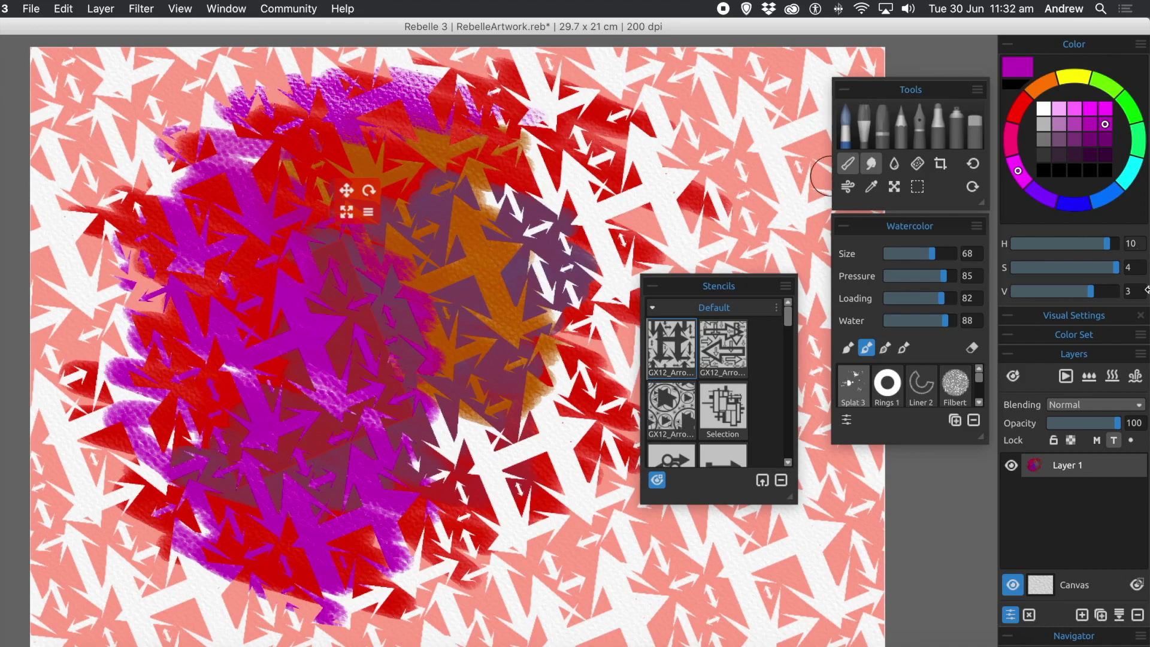
left_click(1115, 381)
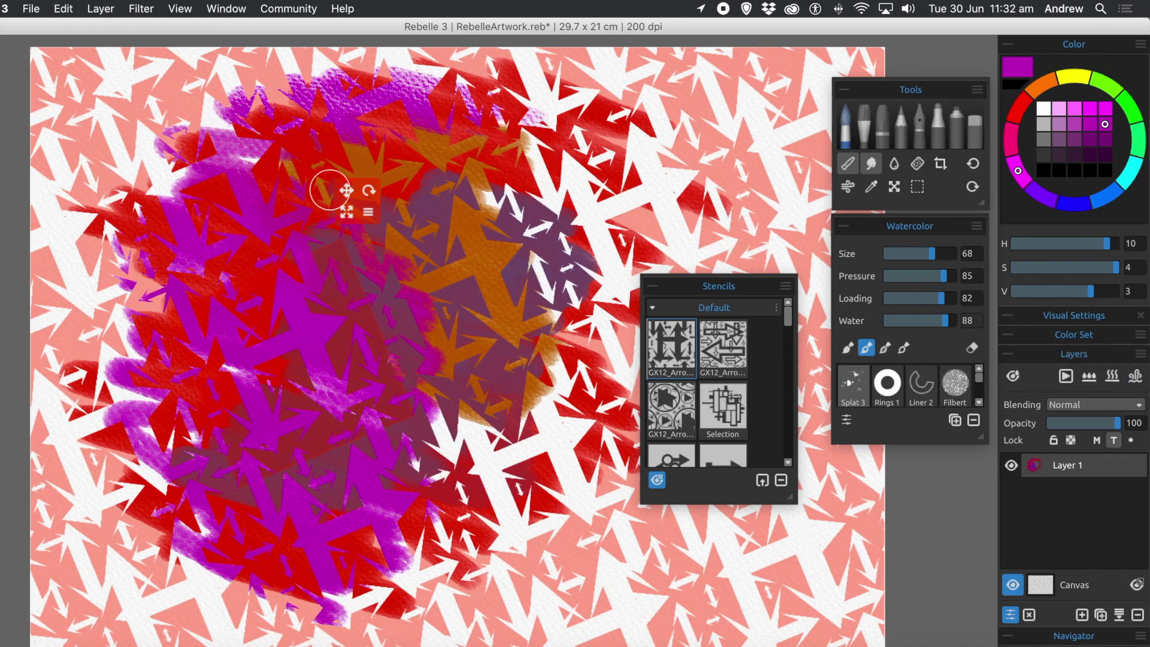
Remove the arrow stencil to reveal the layered red, blue, orange and magenta arrows.
left_click(369, 213)
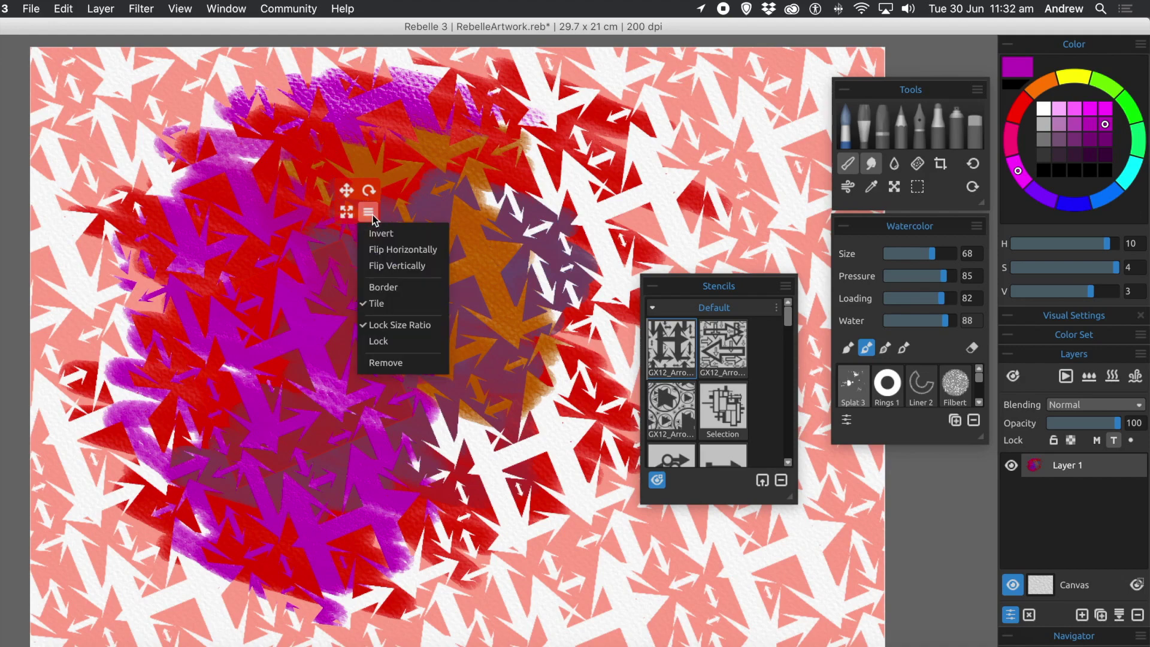
left_click(397, 369)
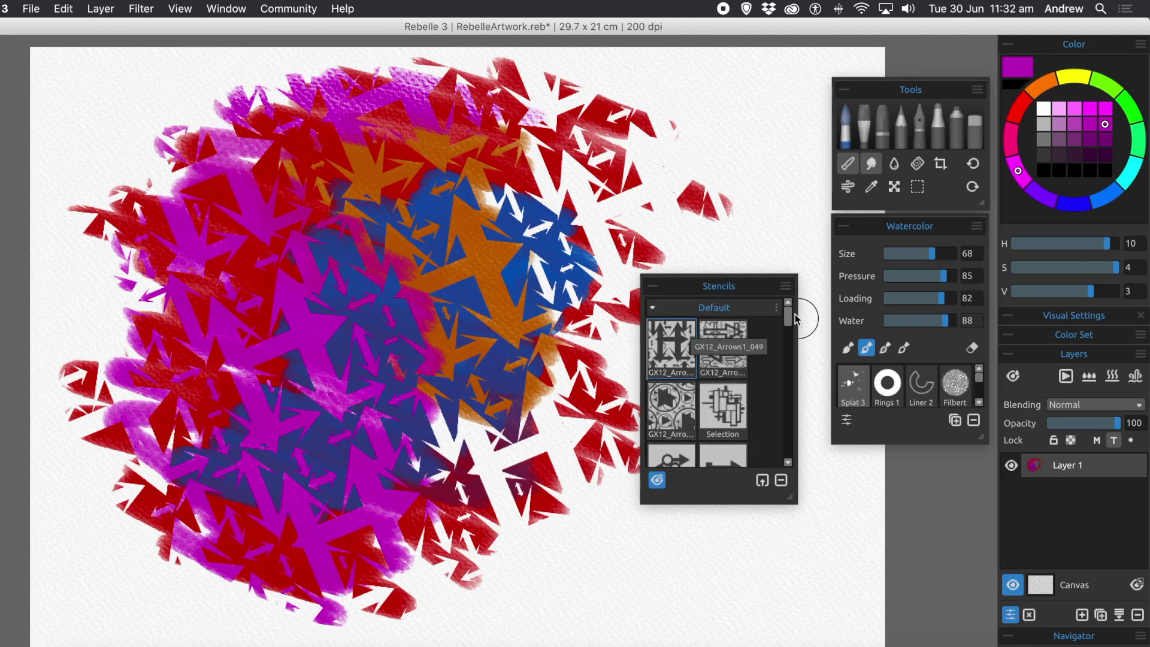
Show the Stencils panel's hamburger menu with its options for creating new stencils.
left_click(786, 287)
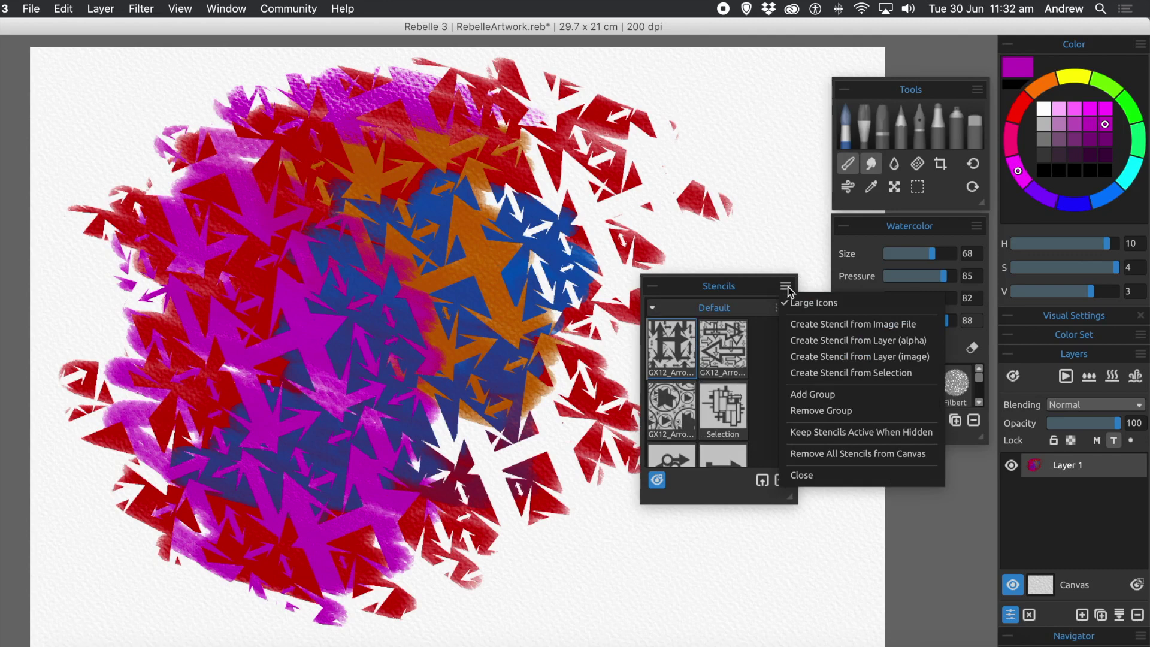